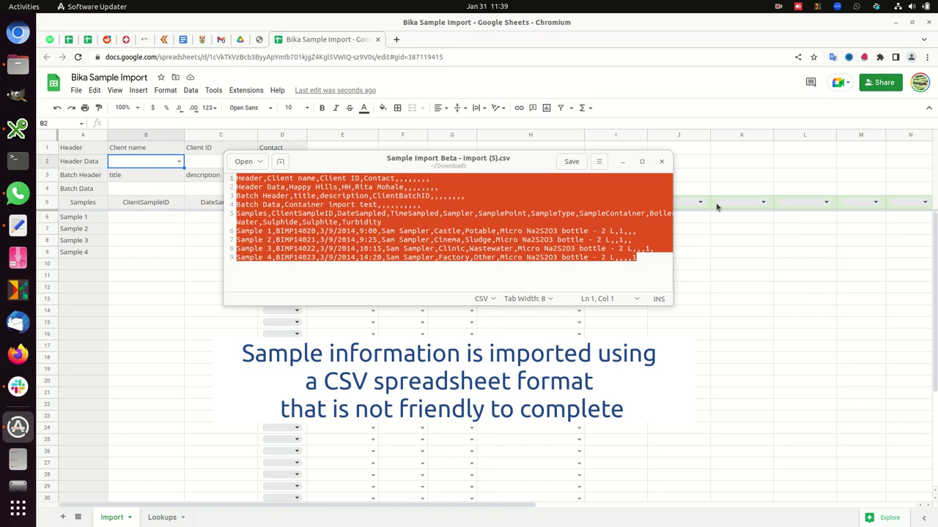
Step: Minimise the Text Editor window holding the Sample Import CSV
left_click(622, 162)
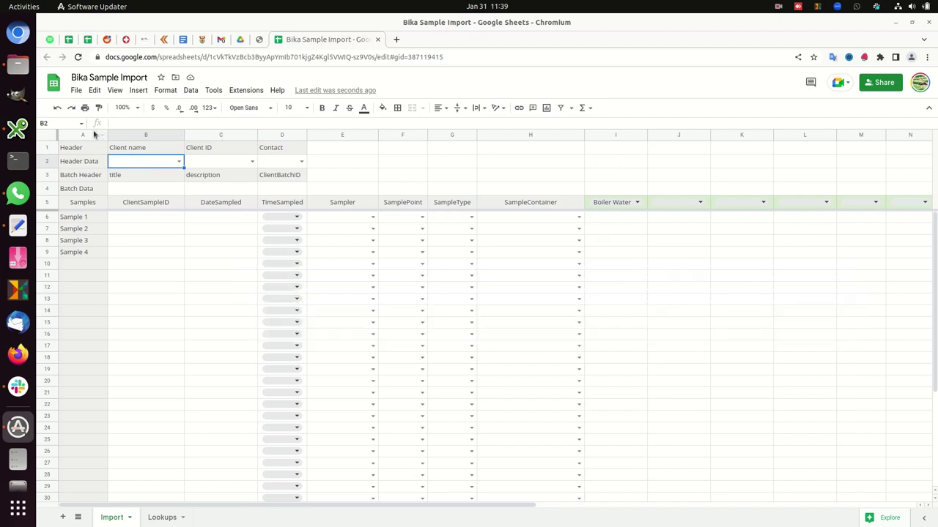
left_click(68, 149)
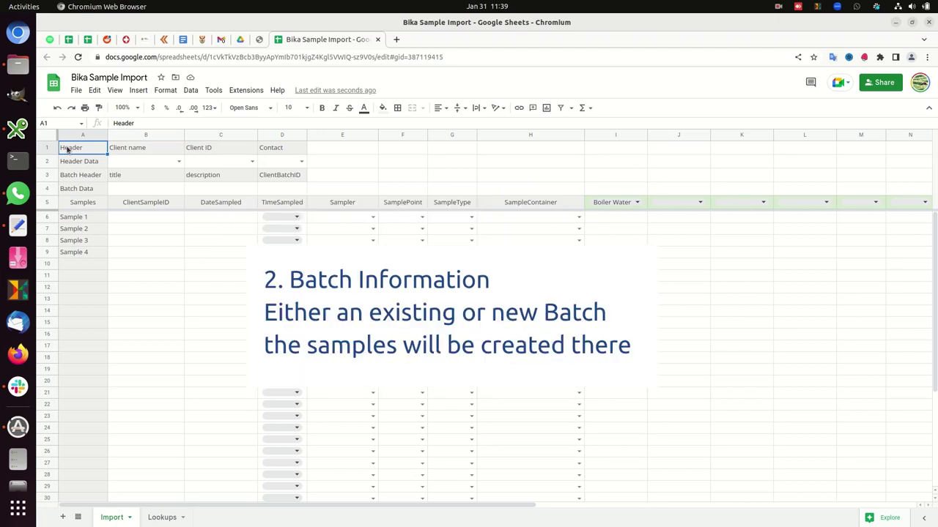
left_click(277, 153, "shift")
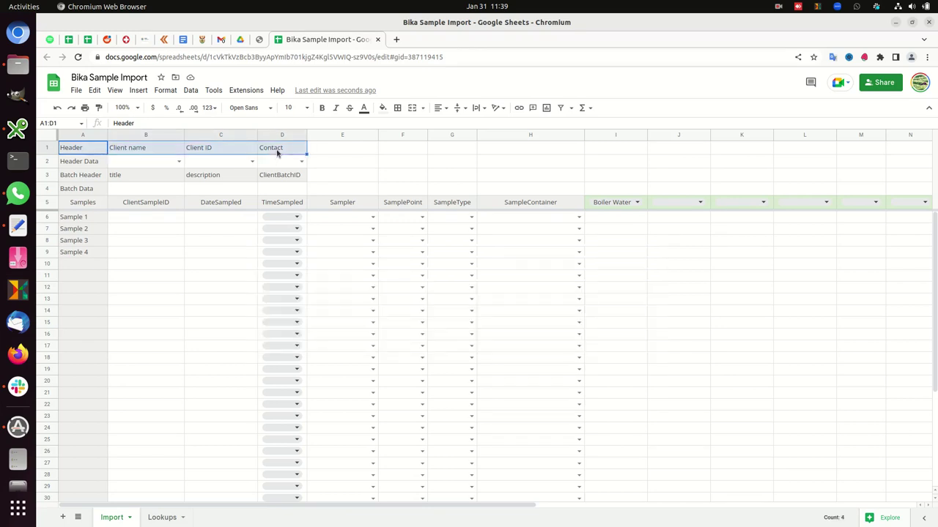
left_click(81, 178)
left_click(265, 178, "shift")
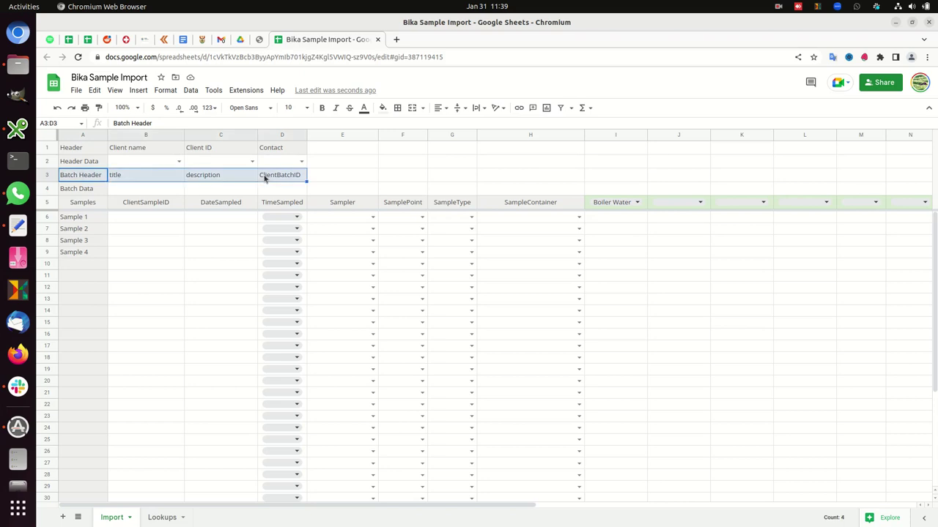
left_click(78, 205)
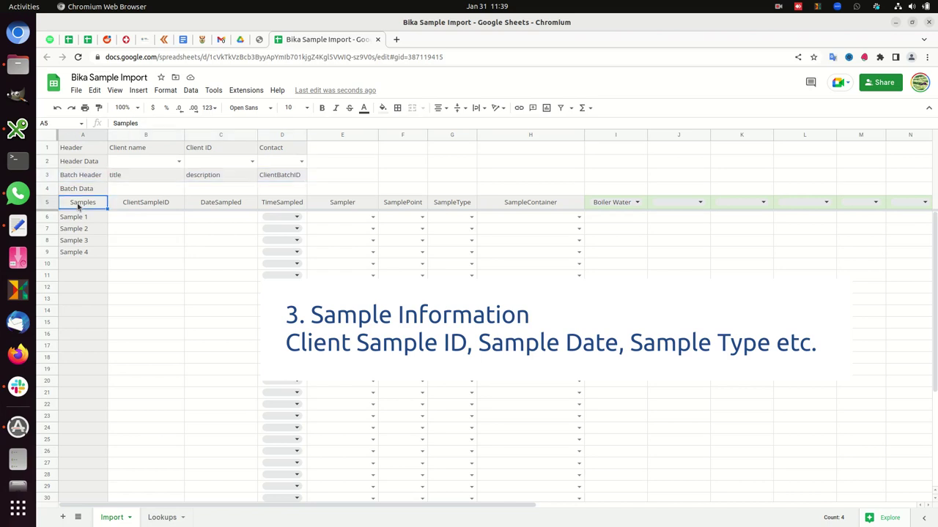
left_click(513, 205, "shift")
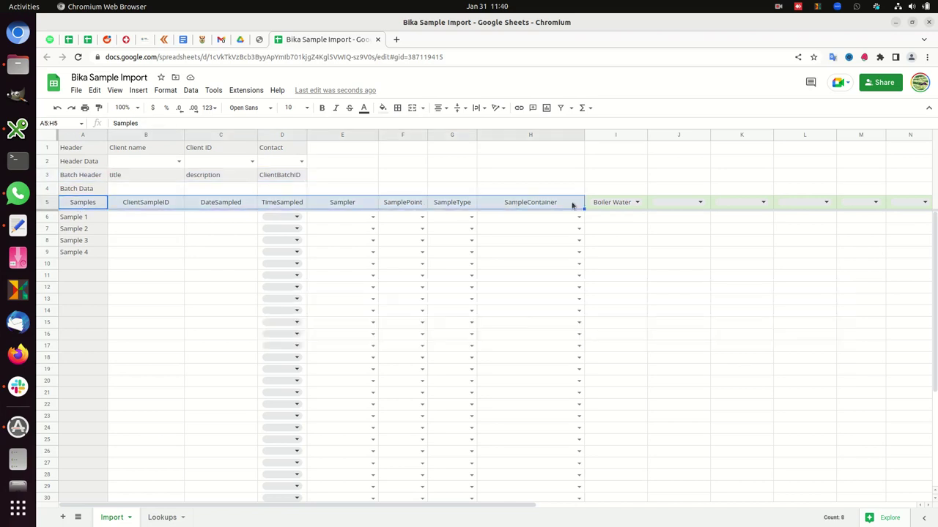
double_click(625, 205)
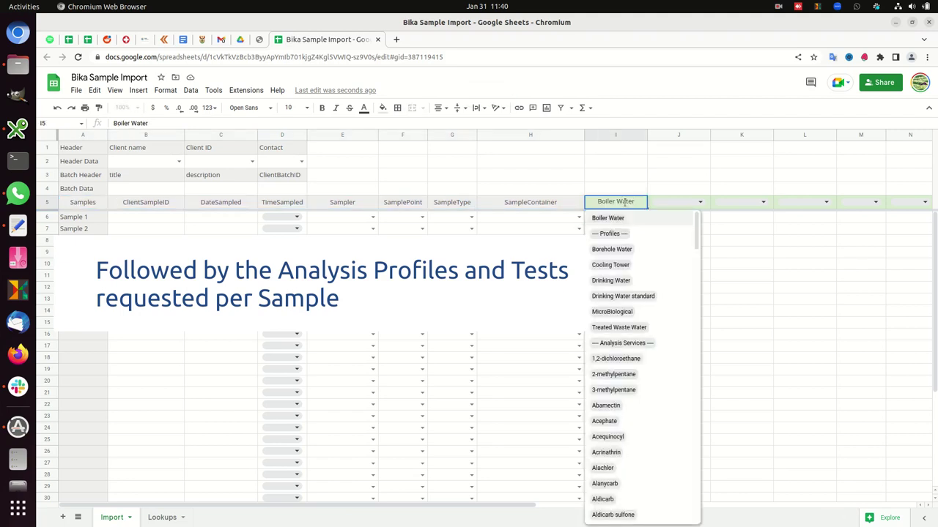
key("Escape")
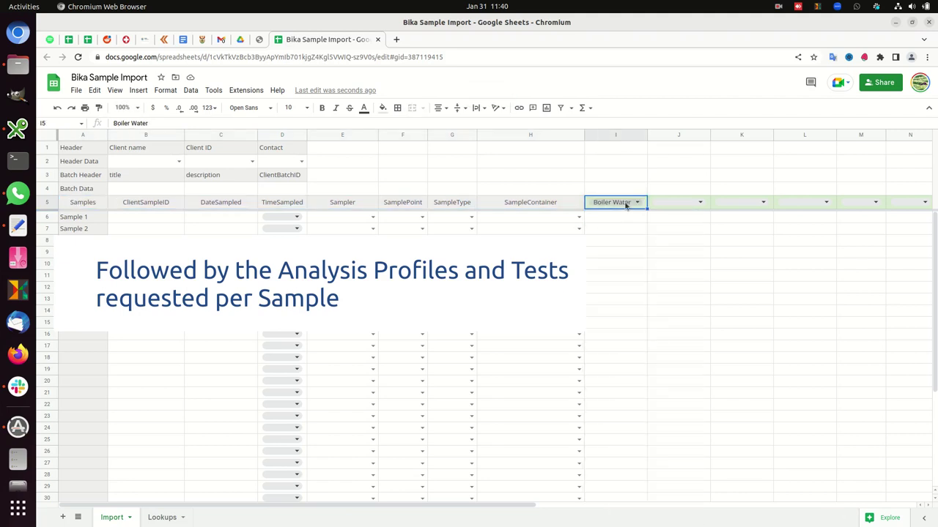
Step: Make a copy of the spreadsheet named 'Happy Hills Bika Sample Import'
left_click(76, 91)
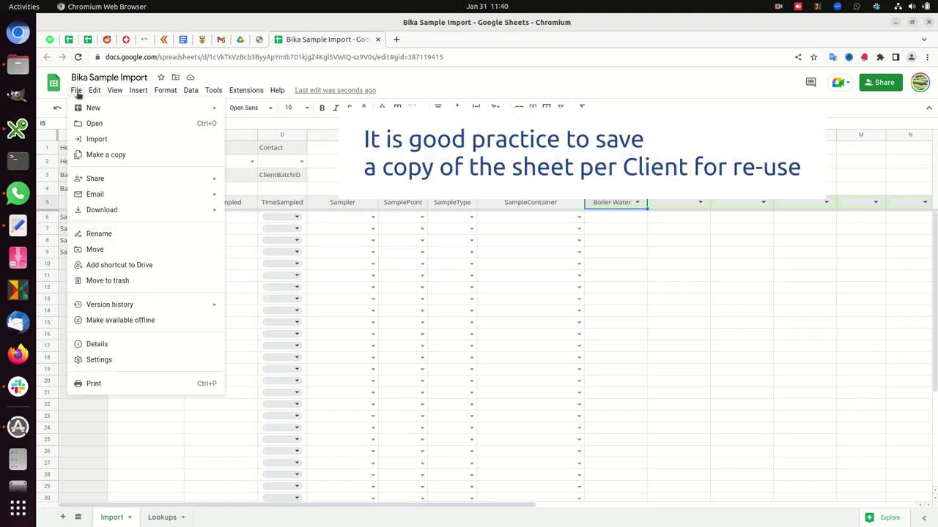
left_click(116, 156)
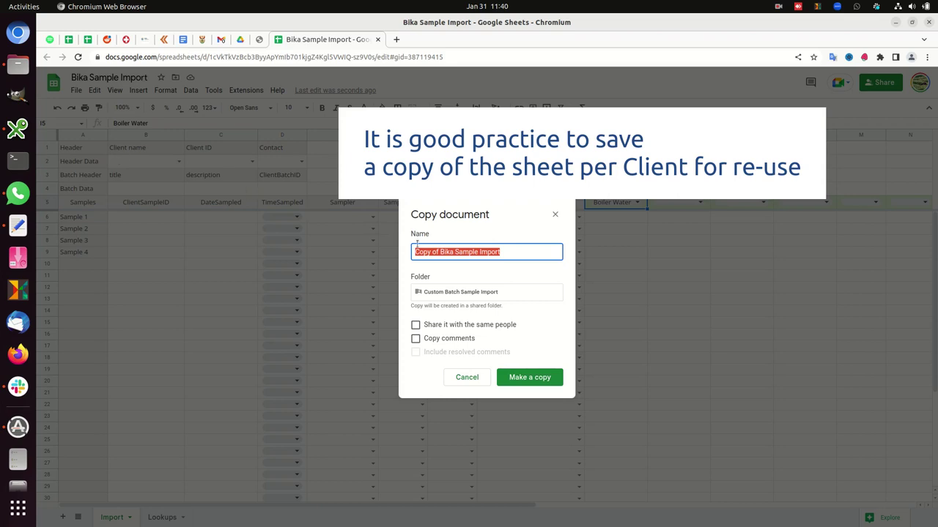
left_click_drag(440, 251, 404, 252)
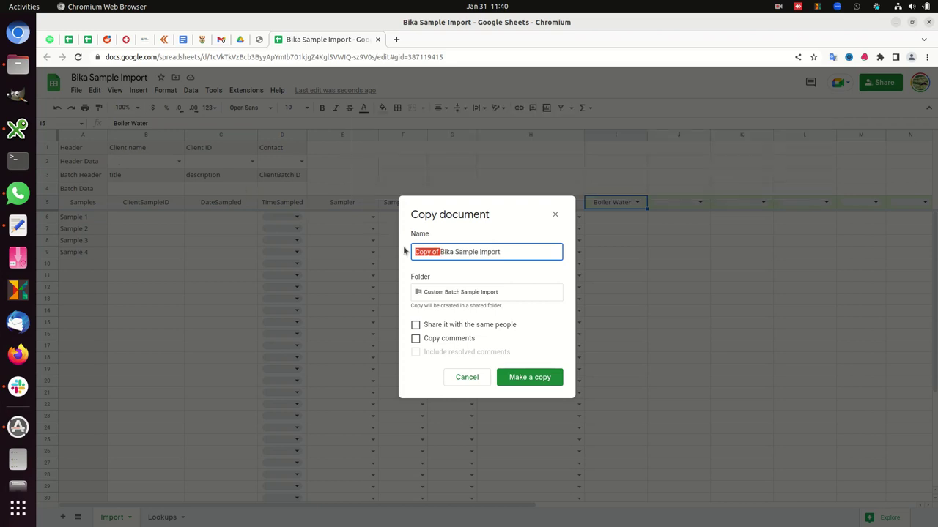
type("Happy Hills")
key("Return")
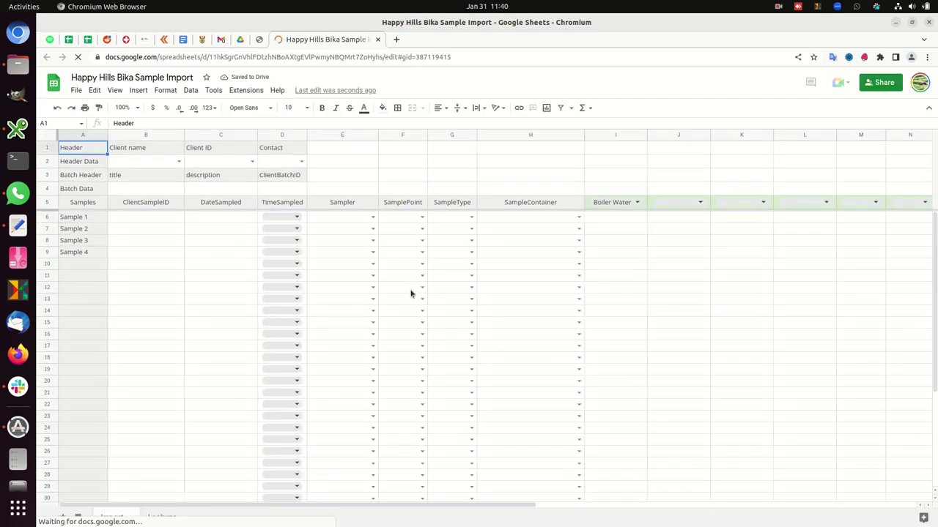
left_click(179, 163)
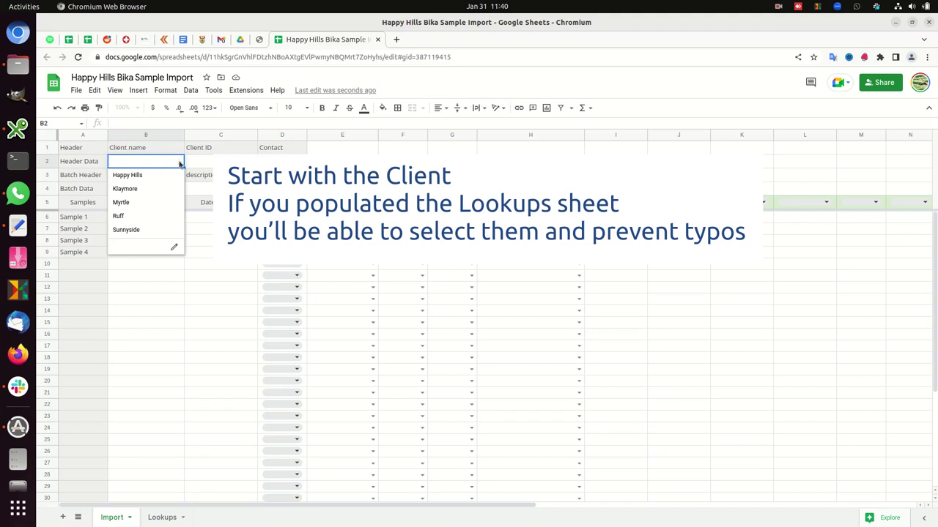
left_click(161, 518)
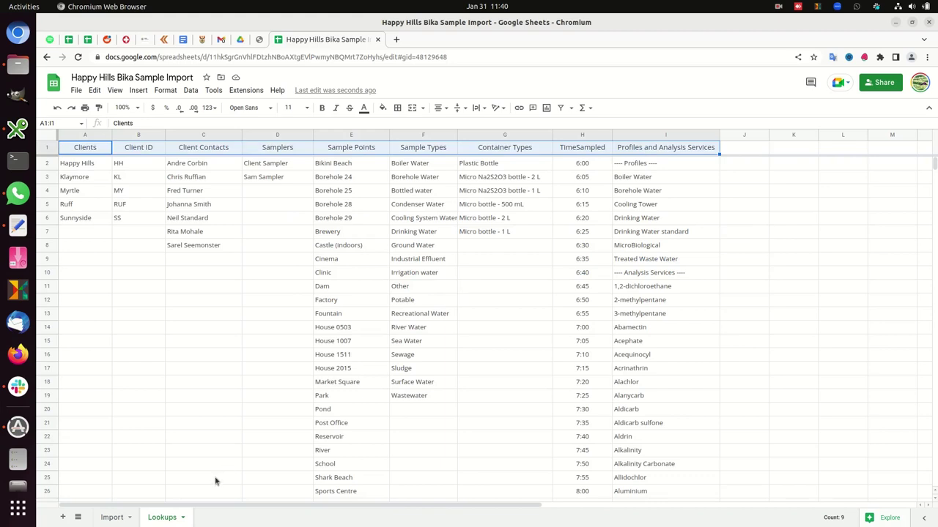
Step: On the Import sheet, set the client to Happy Hills, Client ID HH, and its contact person
left_click(111, 518)
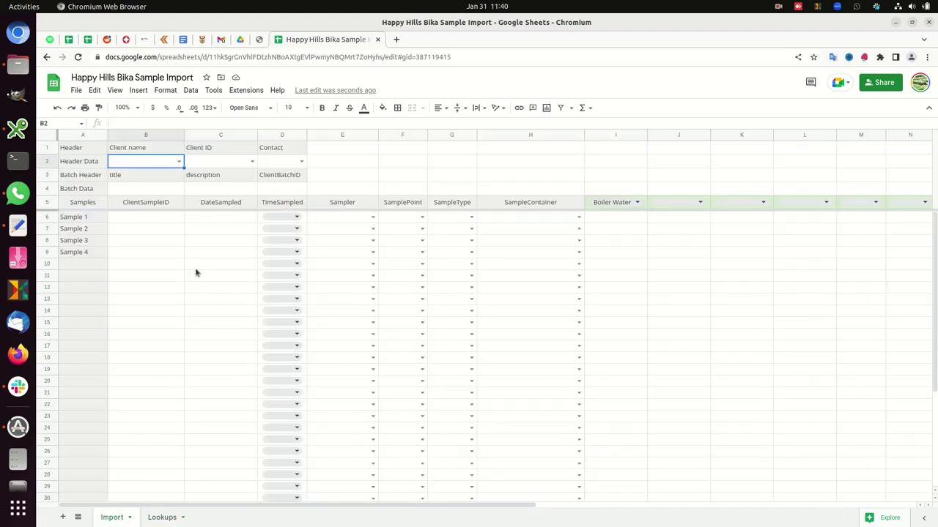
left_click(179, 163)
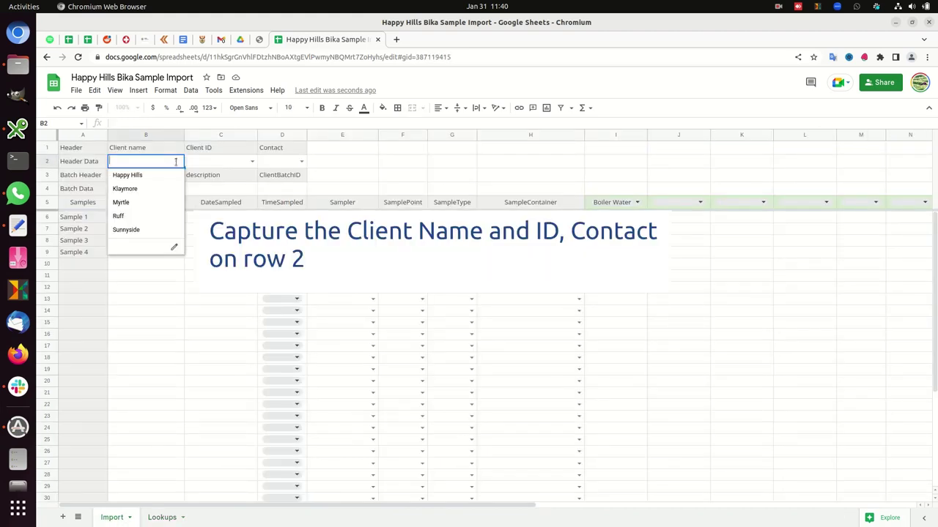
left_click(168, 177)
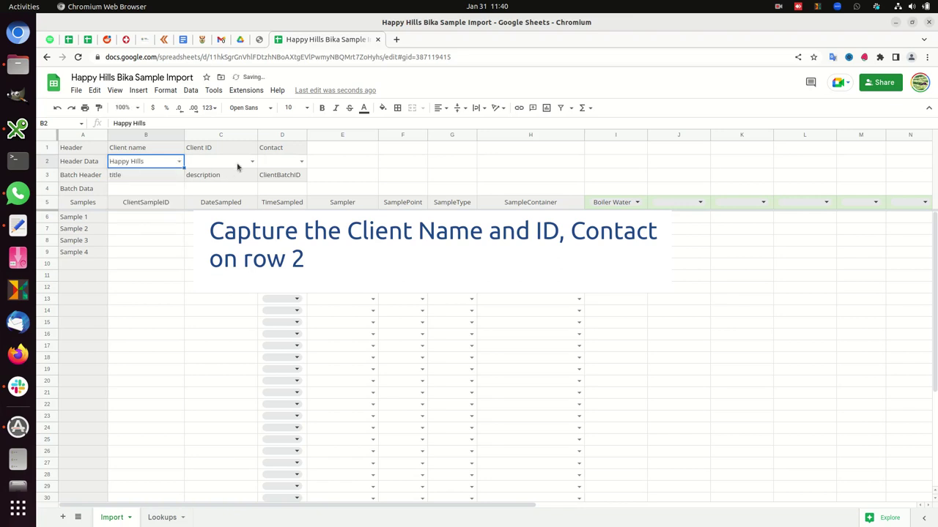
left_click(252, 161)
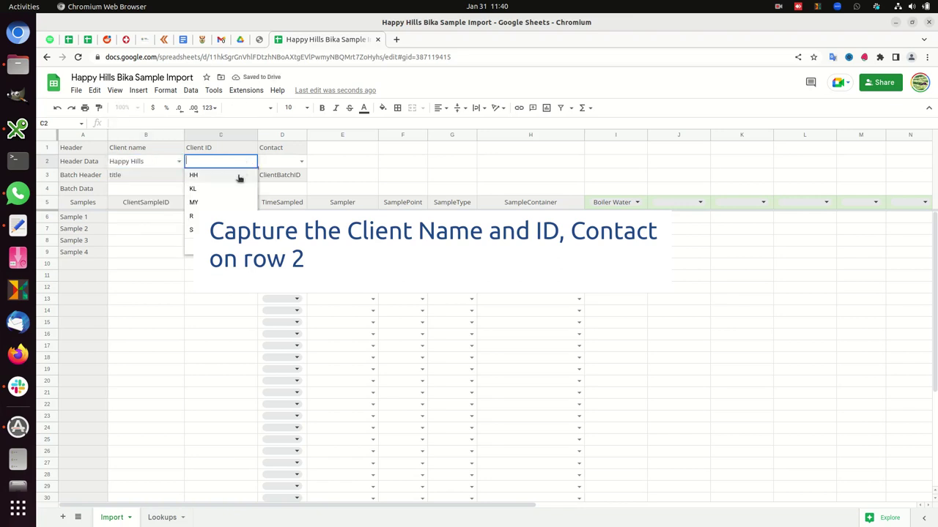
left_click(239, 177)
left_click(298, 160)
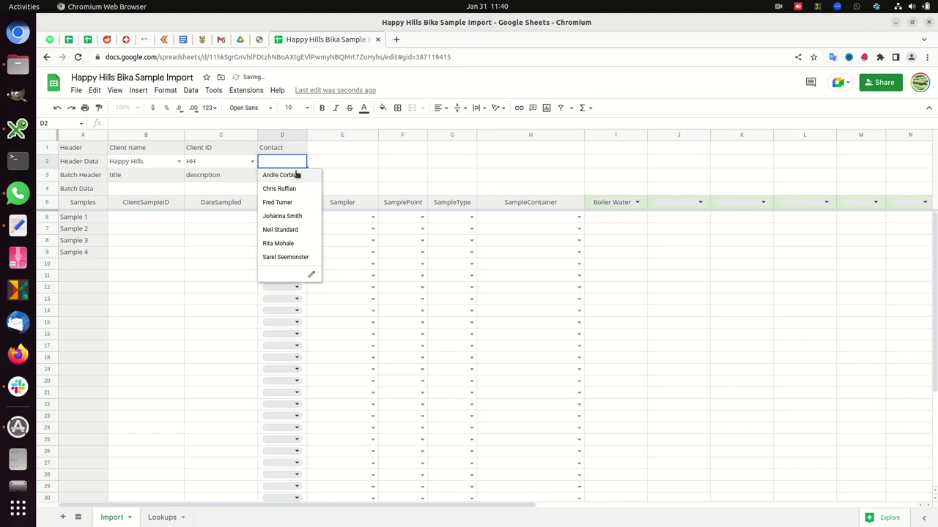
left_click(293, 176)
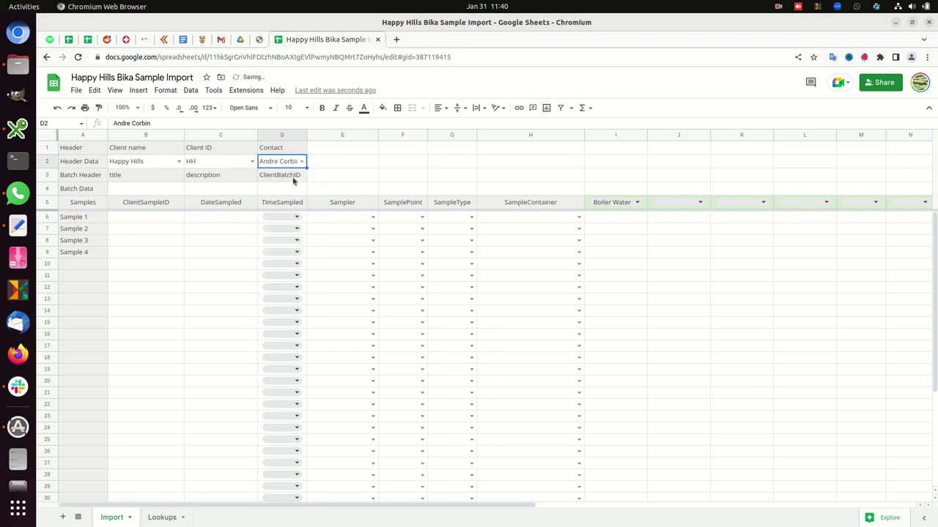
Step: Fill Batch Data with title 'IMport for Video', description 'Demonstration' and batch ID CBID-0001
left_click(126, 190)
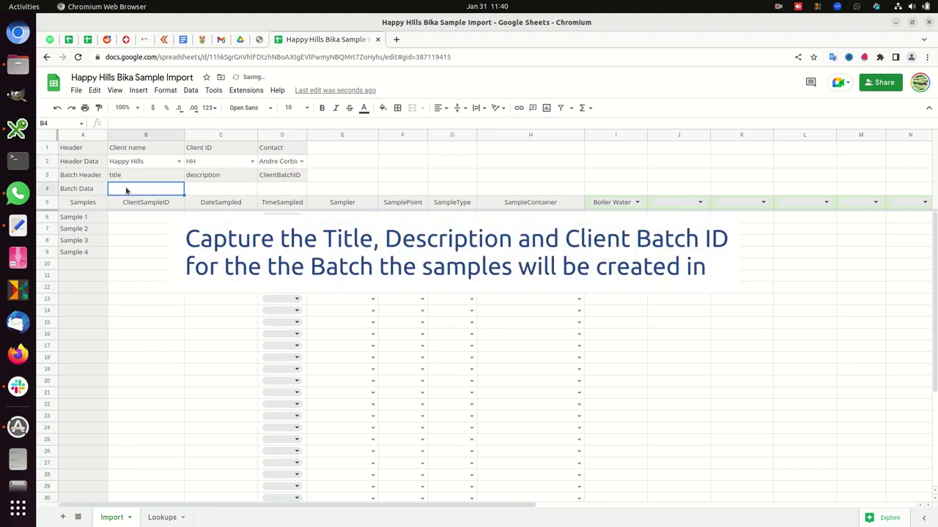
type("IMport for Video")
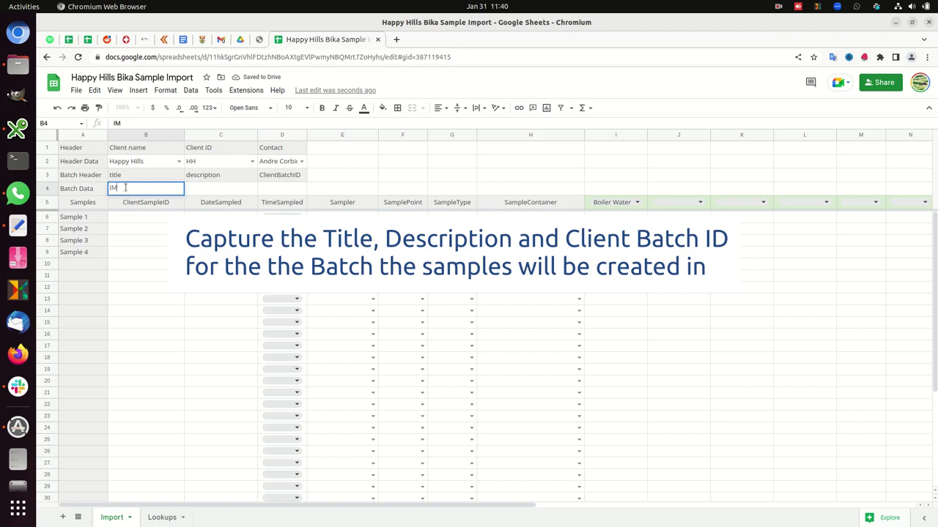
key("Tab")
type("Demonstration")
key("Tab")
type("CBID-0001")
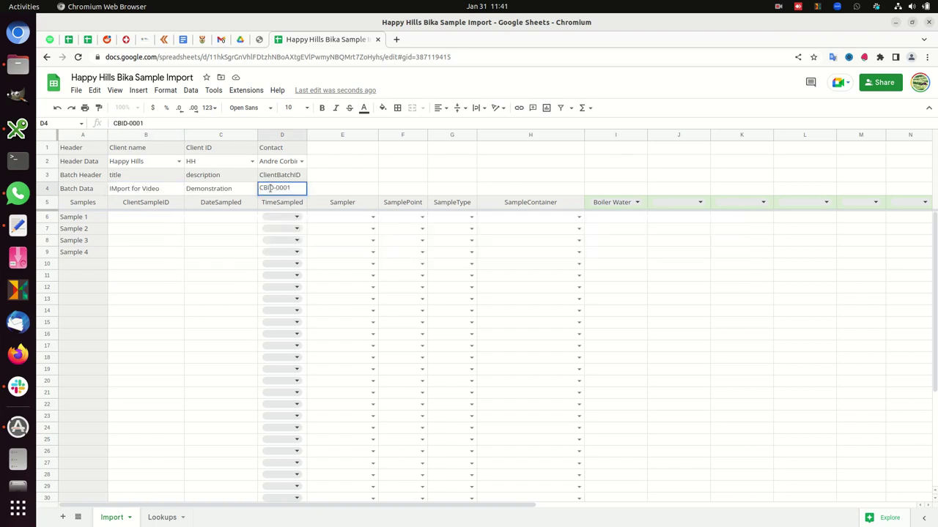
key("Return")
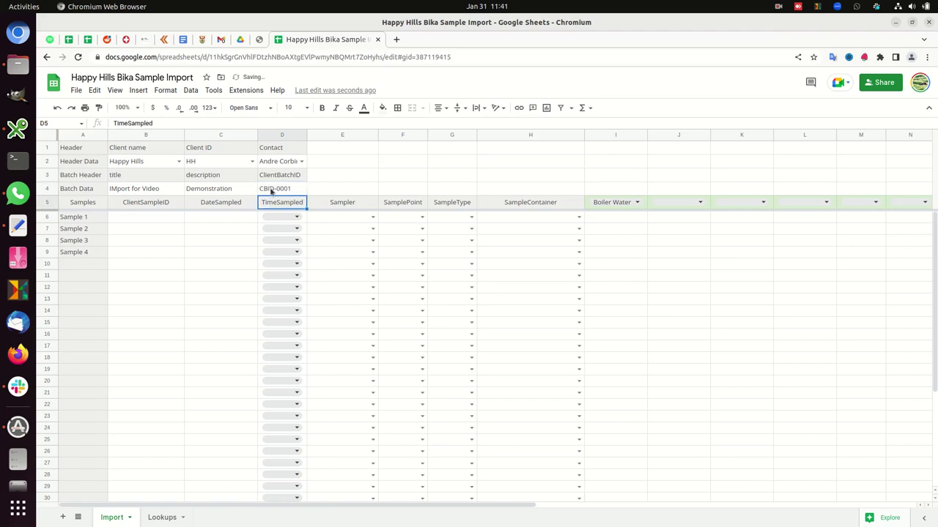
Step: Extend samples to Sample 10 and fill ClientSampleIDs 109342–109360 in steps of 2
left_click_drag(85, 219, 108, 325)
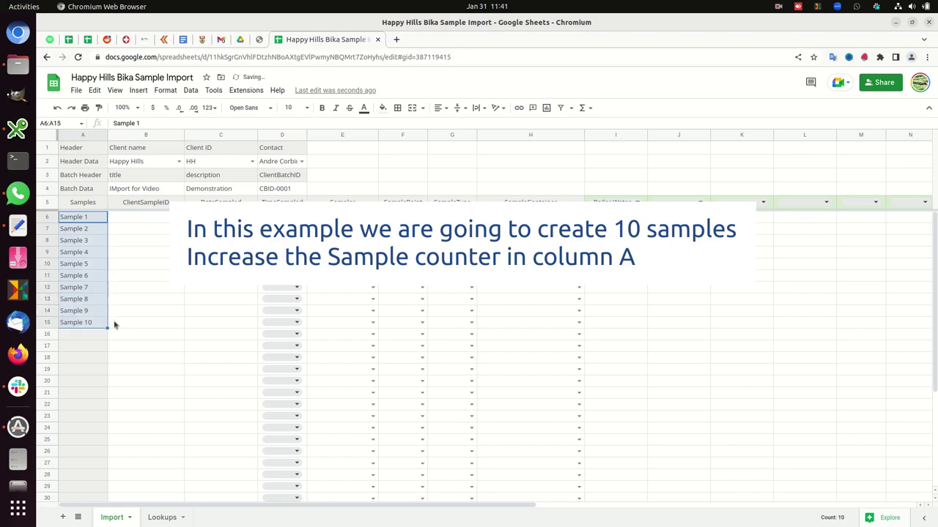
left_click(154, 220)
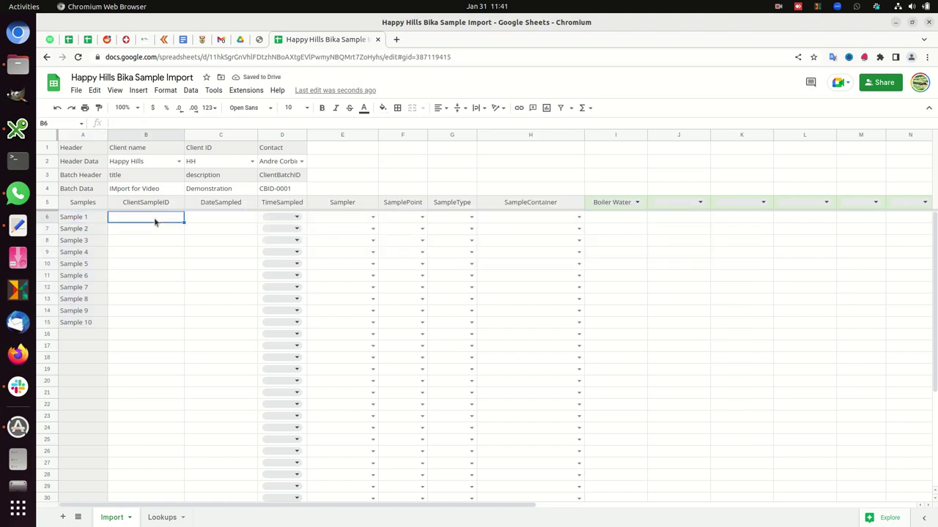
type("10934")
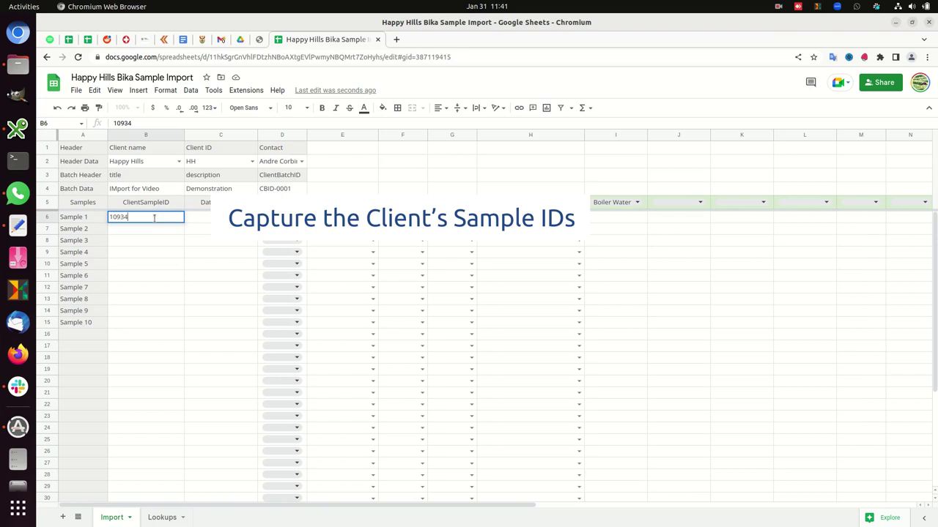
type("2")
left_click_drag(184, 235, 191, 331)
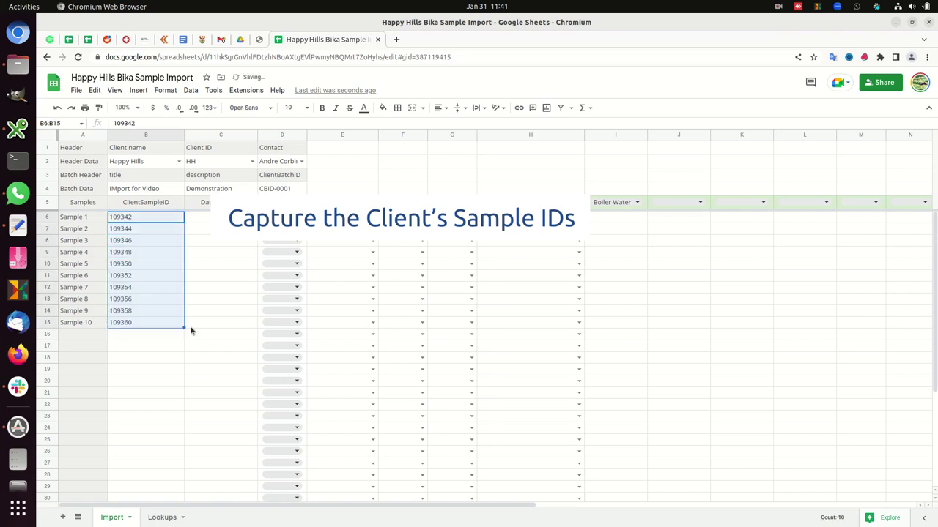
Step: Enter sampling date 2/3/2023 for Sample 1 and paste it into Samples 2 to 10
left_click(198, 217)
type("2")
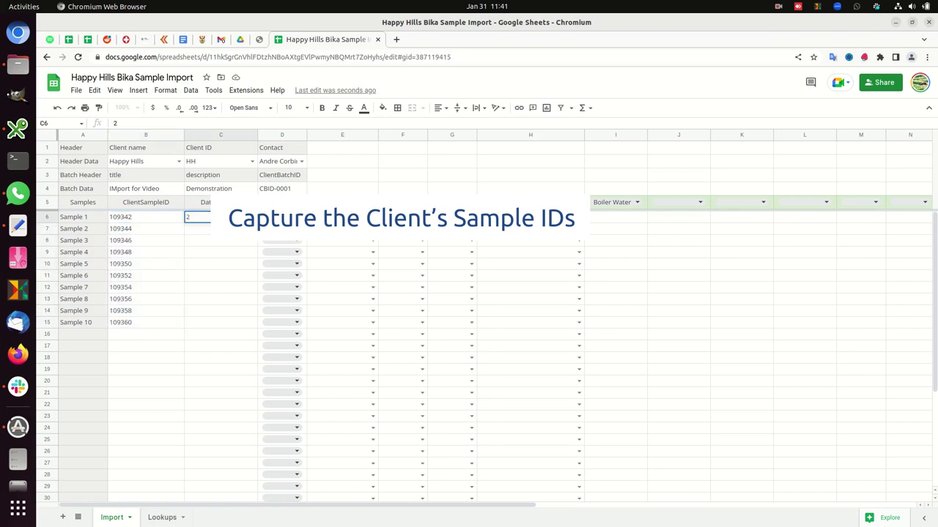
type("/3")
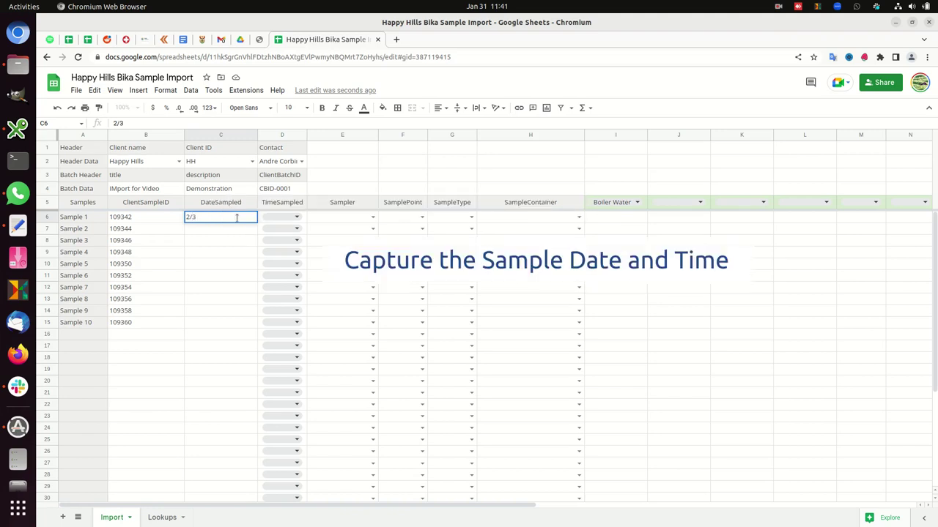
left_click_drag(236, 229, 238, 327)
type("2/3/2023 2/3/2023 2/3/2023 2/3/2023 2/3/2023 2/3/2023 2/3/2023 2/3/2023 2/3/2023")
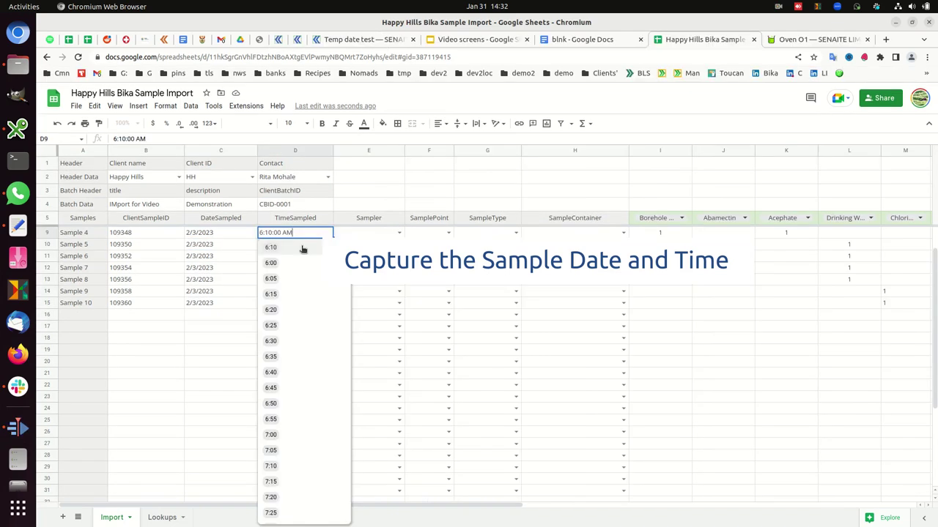
Step: Give Sample 4 time 6:10, Sam Sampler, Borehole 24, Borehole Water and a Plastic Bottle container
left_click(303, 249)
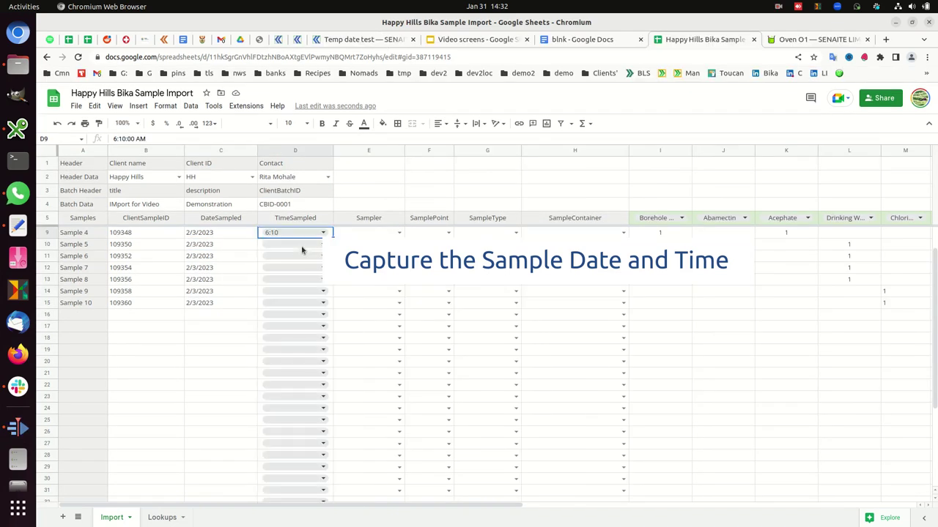
left_click(399, 232)
left_click(376, 260)
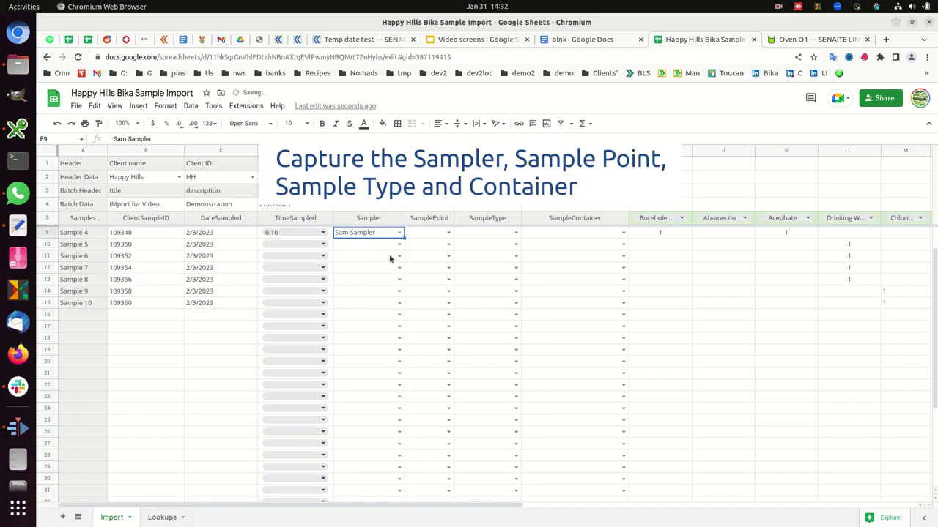
left_click(448, 233)
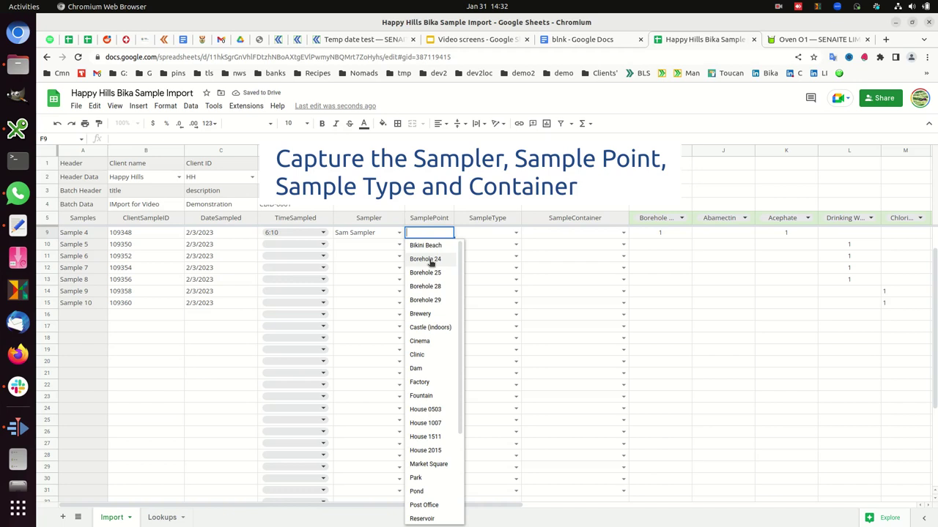
left_click(431, 261)
left_click(516, 233)
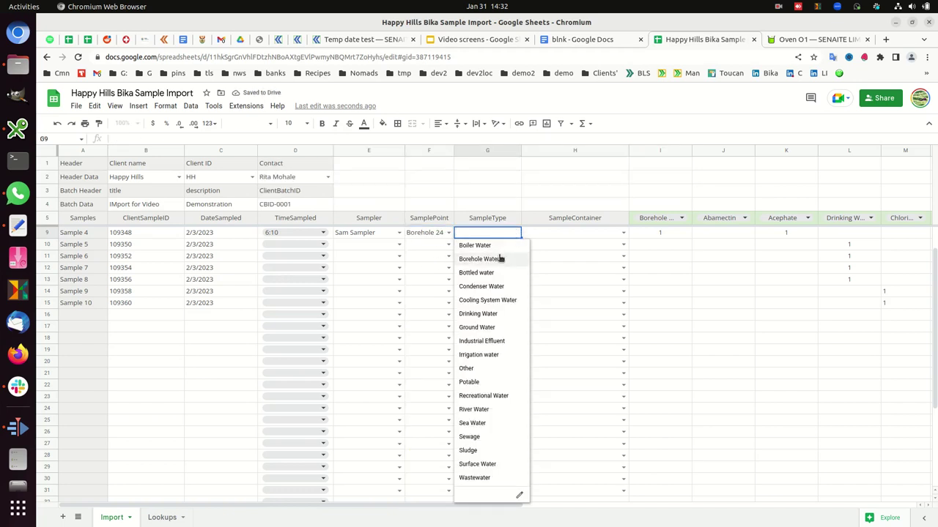
left_click(501, 259)
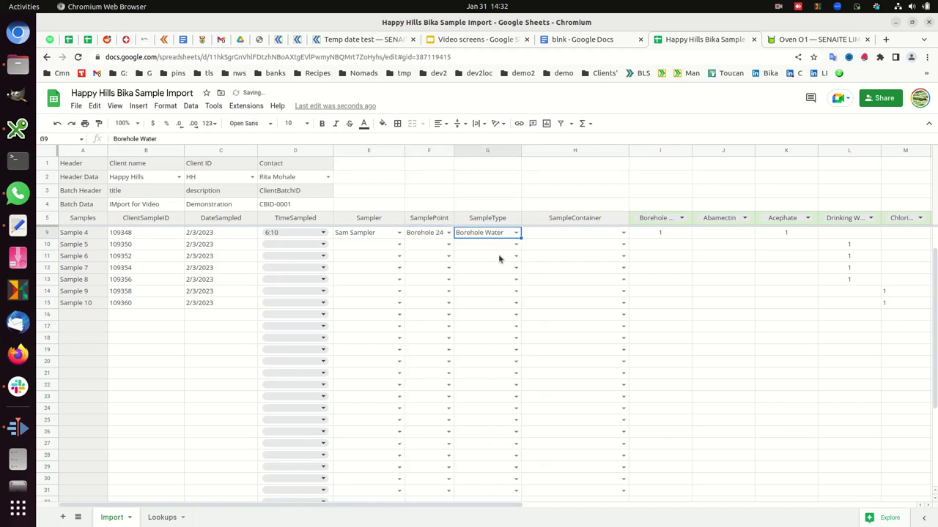
left_click(623, 233)
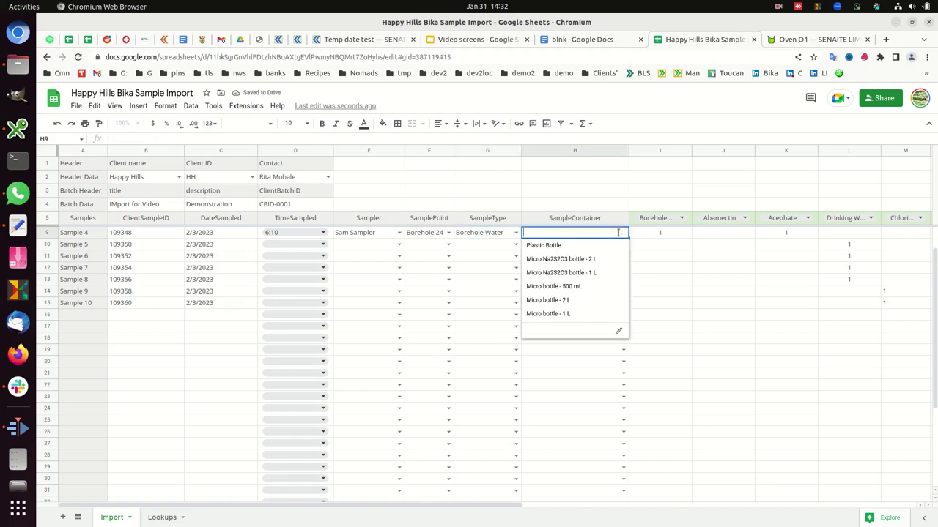
left_click(580, 248)
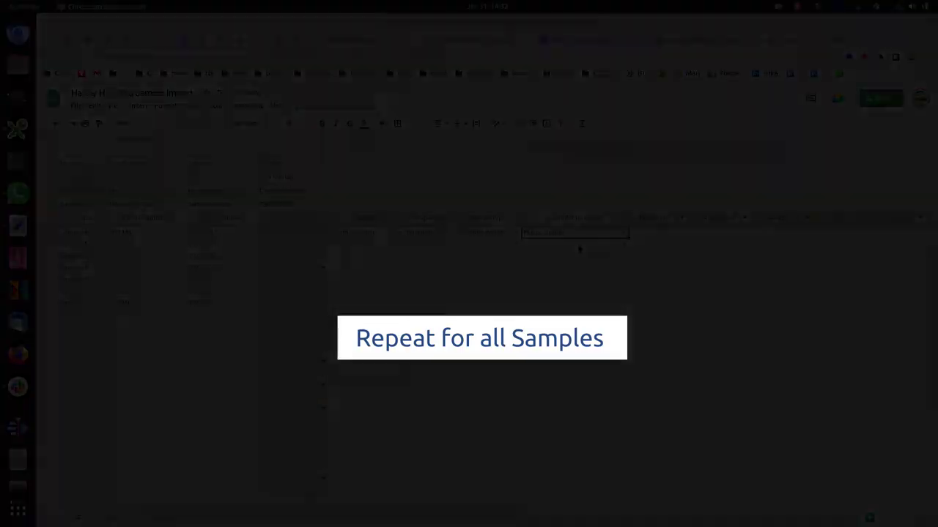
left_click(778, 7)
left_click(769, 45)
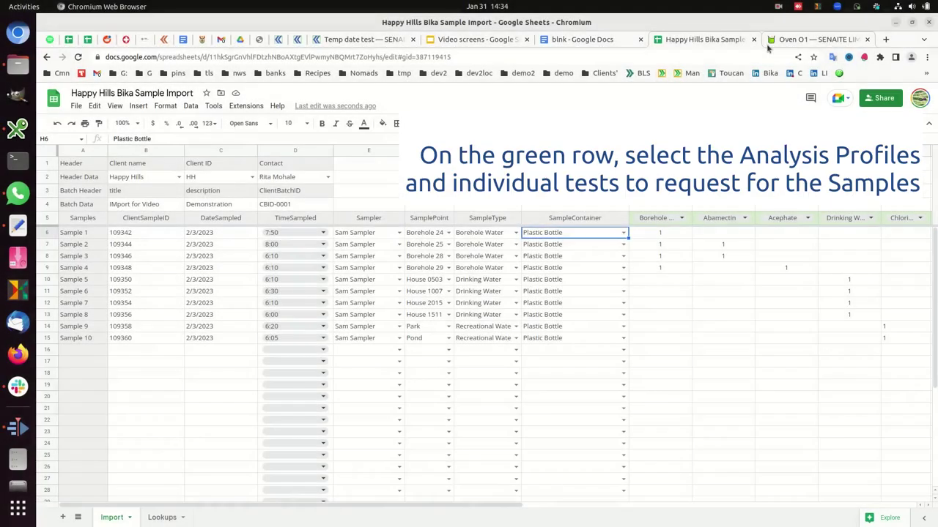
left_click(681, 217)
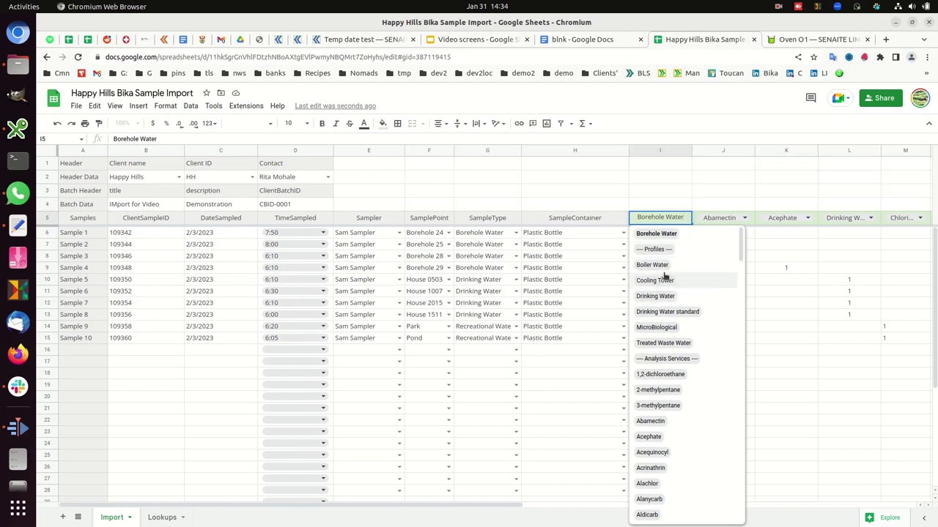
left_click(704, 218)
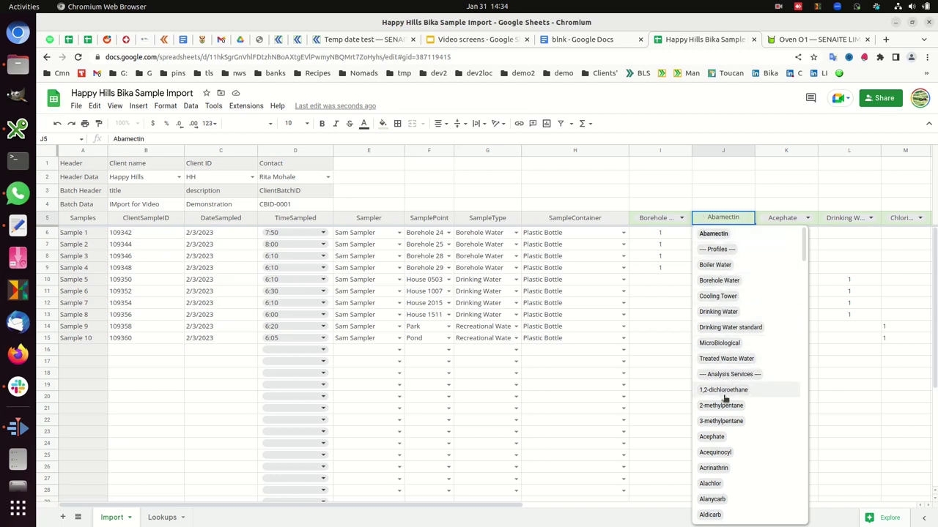
key("Escape")
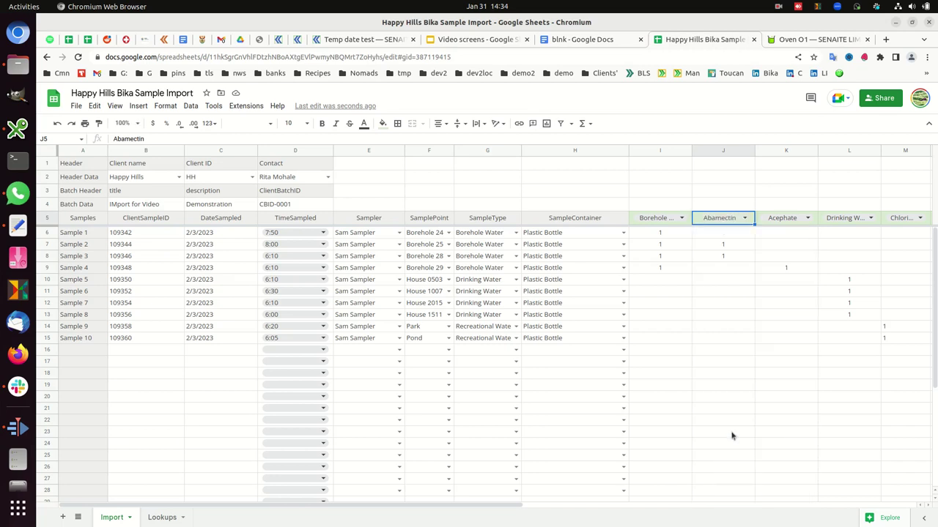
left_click(668, 234)
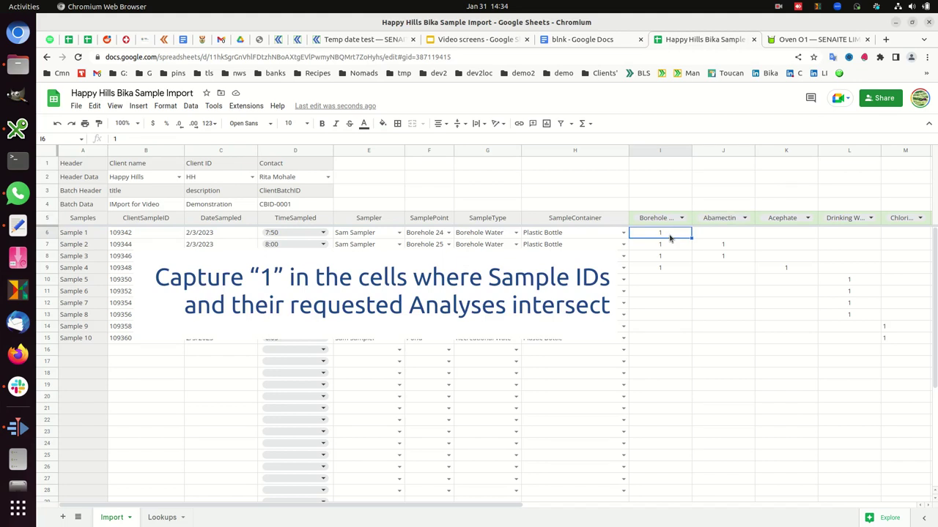
left_click(674, 246)
left_click(708, 245)
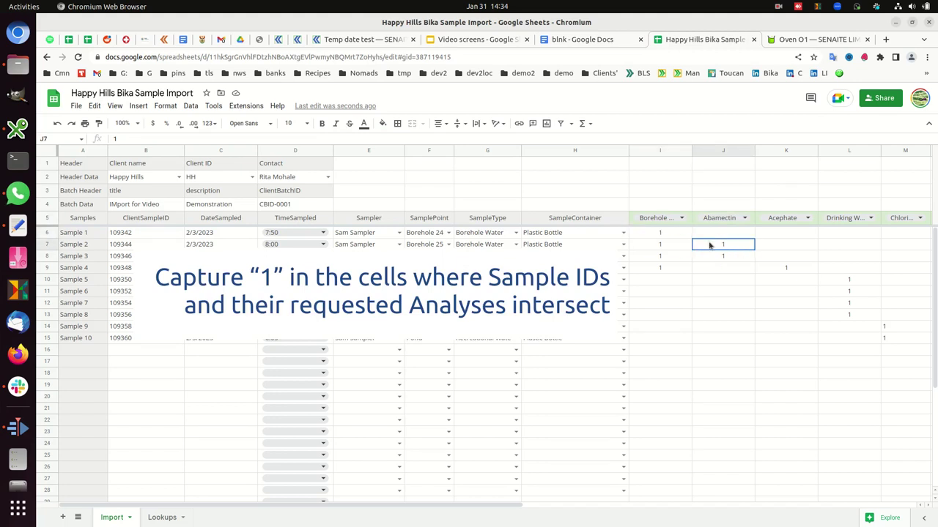
left_click(849, 294)
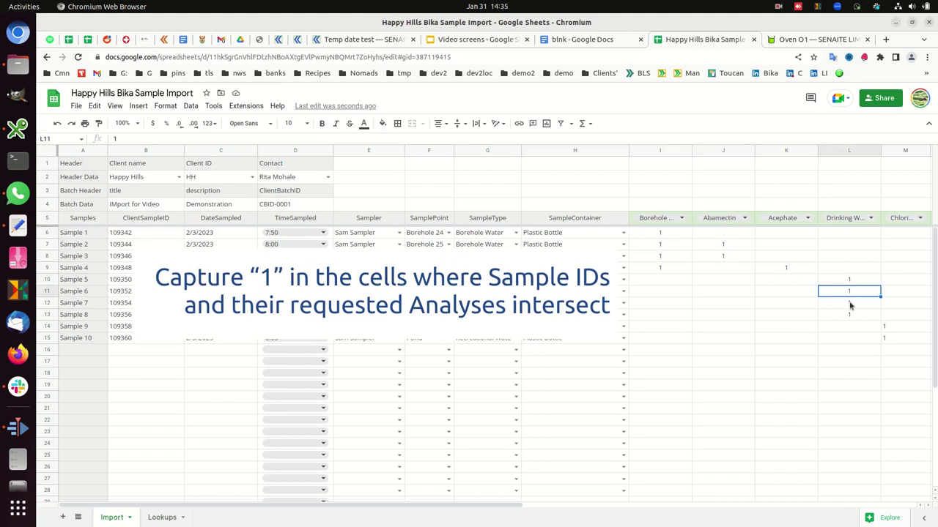
left_click(883, 329)
left_click(887, 340)
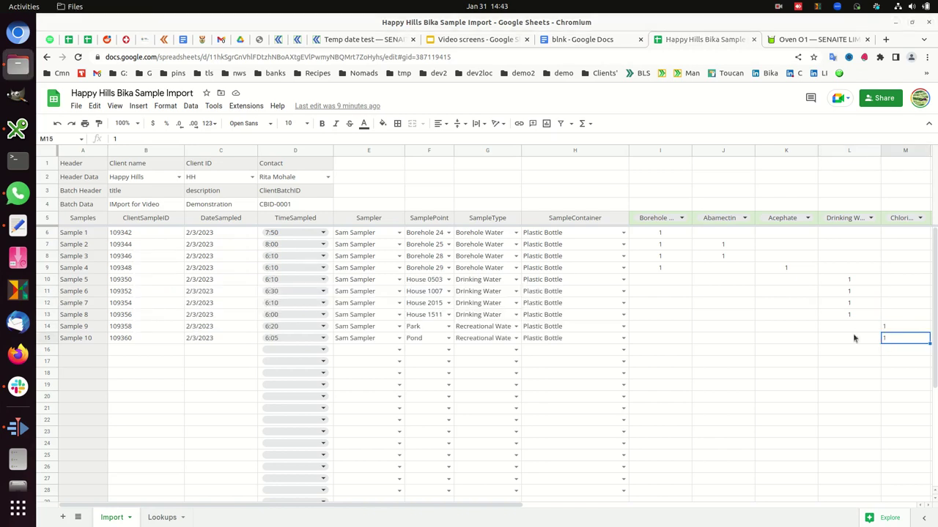
Step: Download the sheet as Comma Separated Values (.csv) from the File menu
left_click(76, 106)
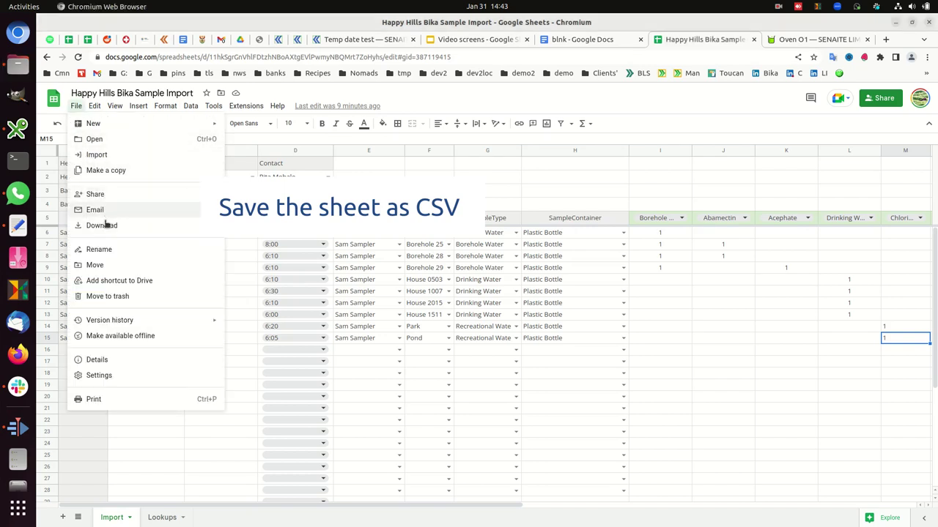
mouse_move(100, 225)
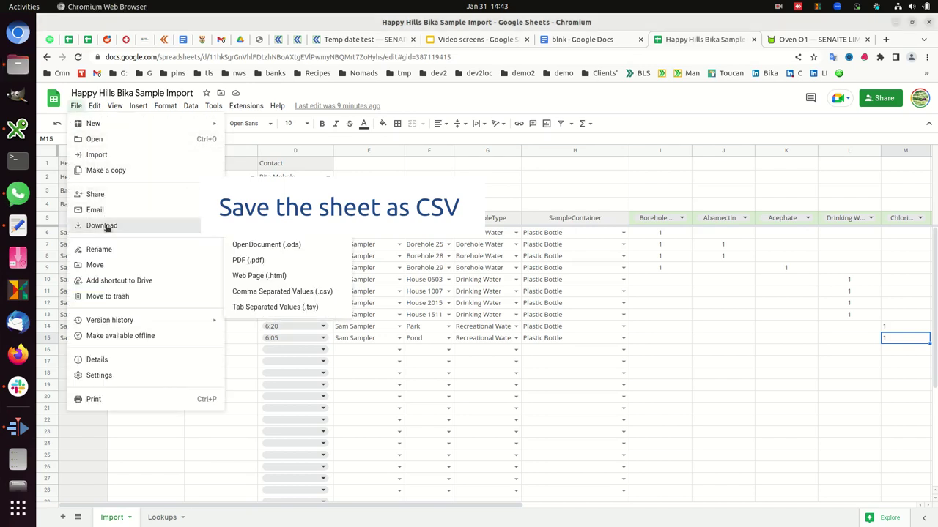
left_click(268, 292)
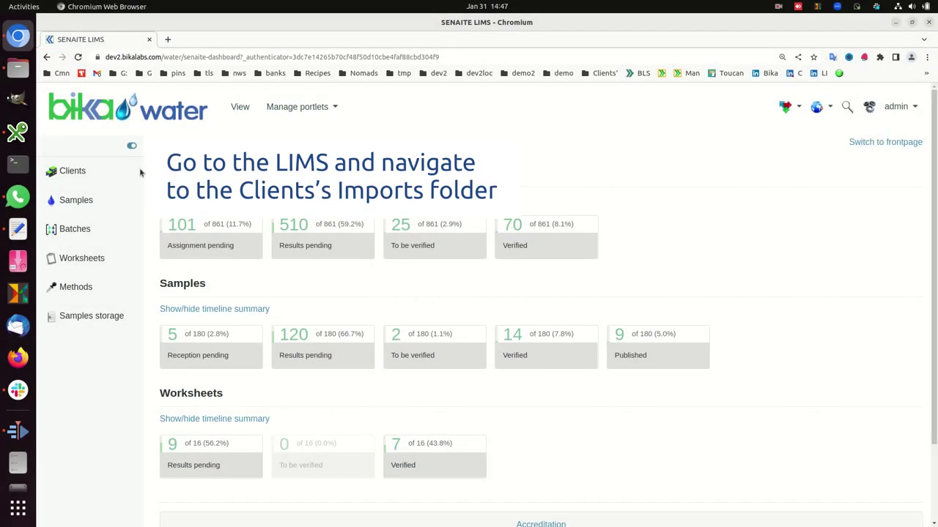
Step: Open Happy Hills' imports, check the Imported and Cancelled filters, then return to Pending
left_click(71, 175)
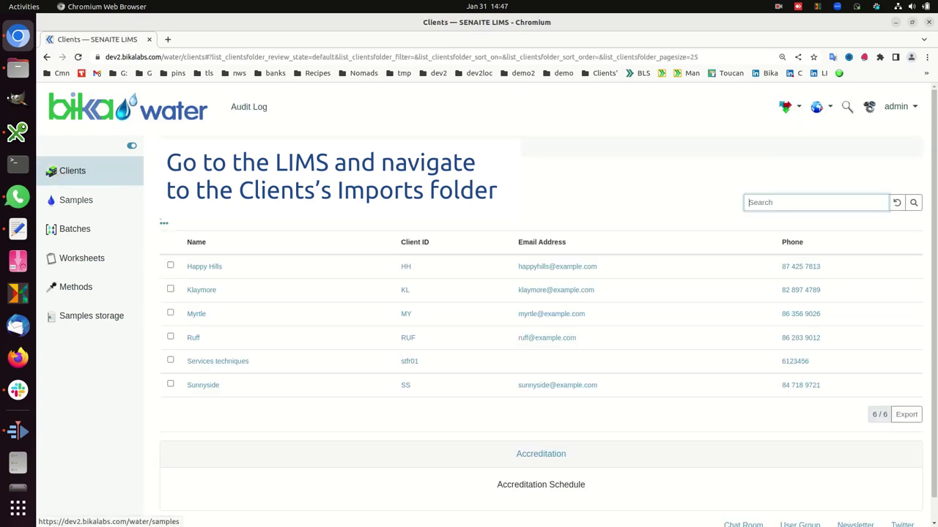
left_click(198, 269)
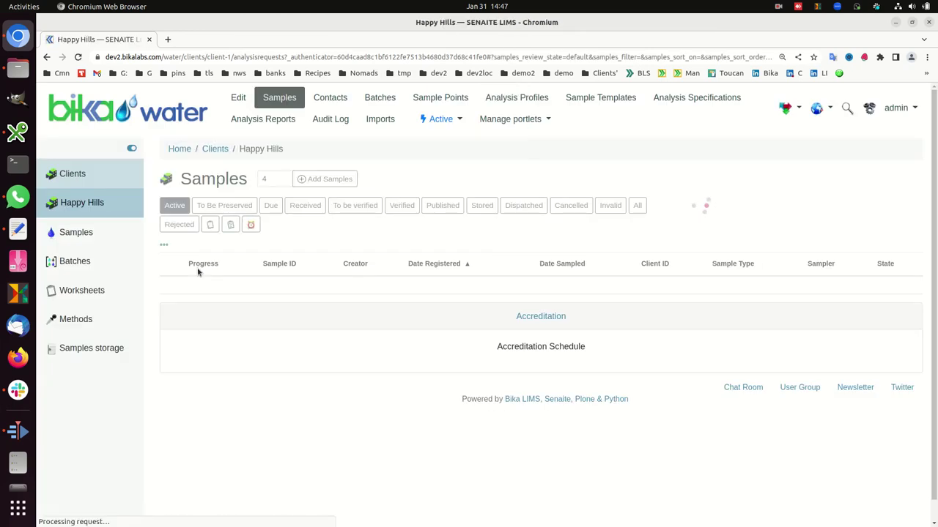
left_click(381, 121)
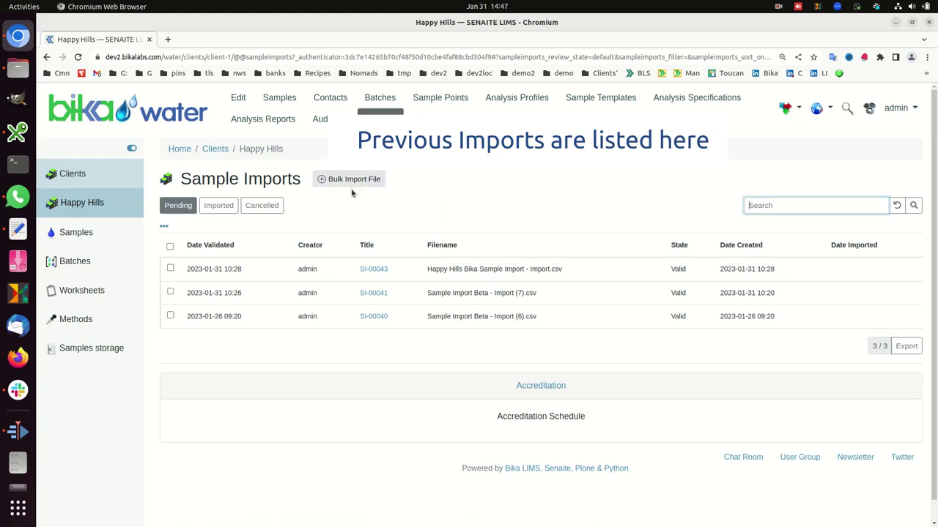
left_click(223, 208)
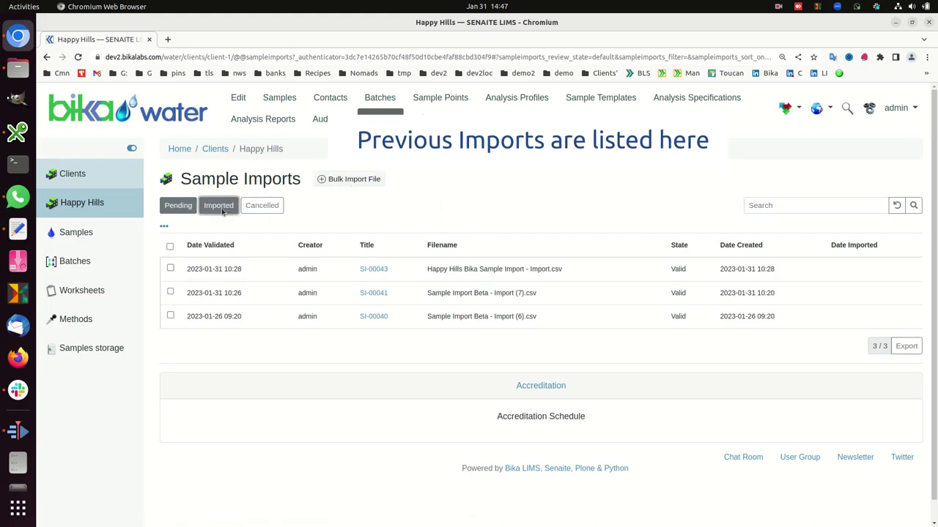
left_click(261, 205)
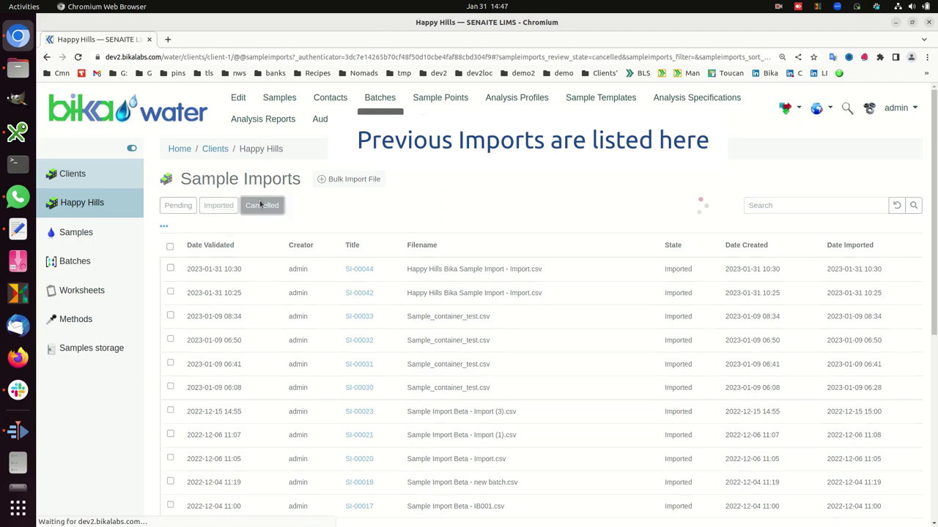
left_click(192, 207)
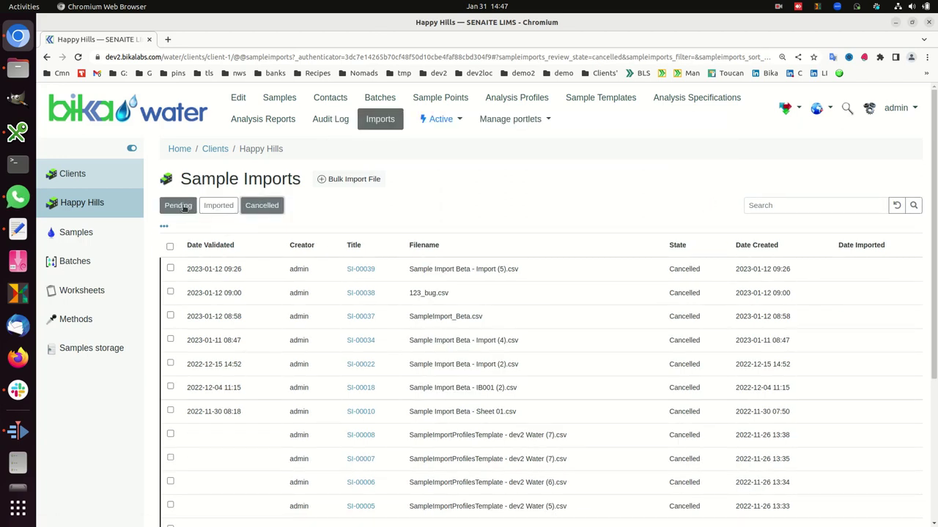
Step: Bulk-import the Happy Hills CSV as SI-00044 and confirm its 10 samples show no errors
left_click(331, 180)
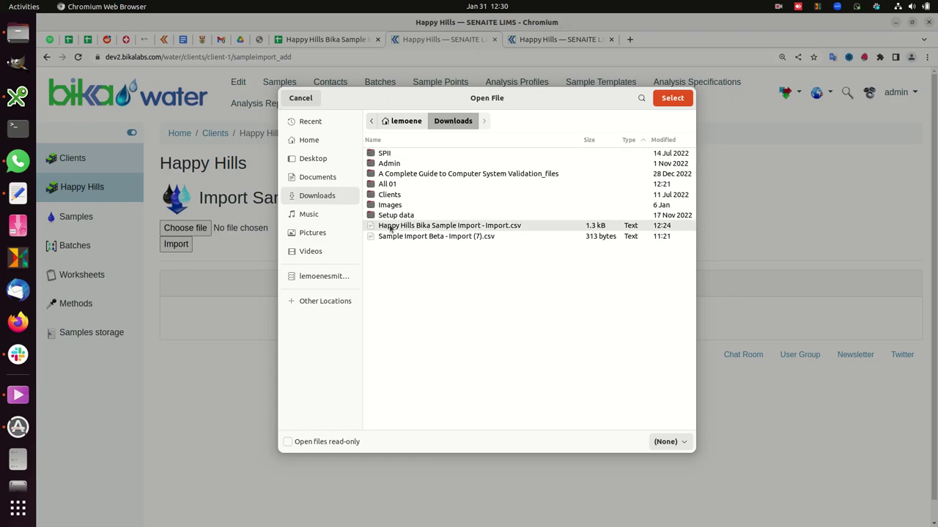
left_click(669, 103)
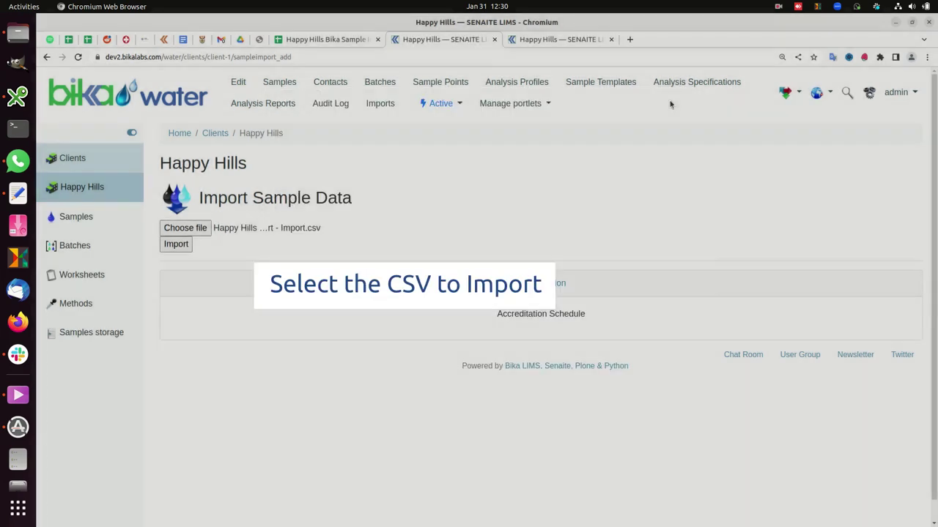
left_click(180, 247)
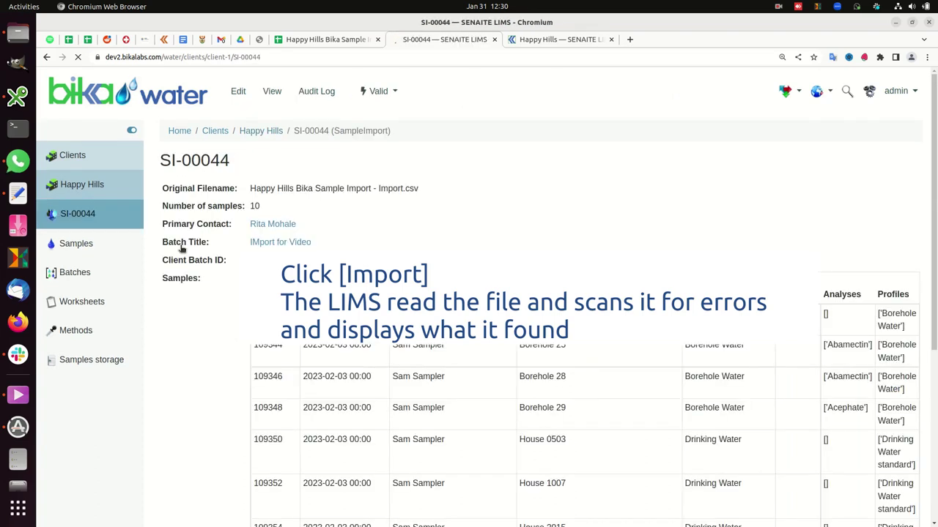
scroll(225, 284, "down", 3)
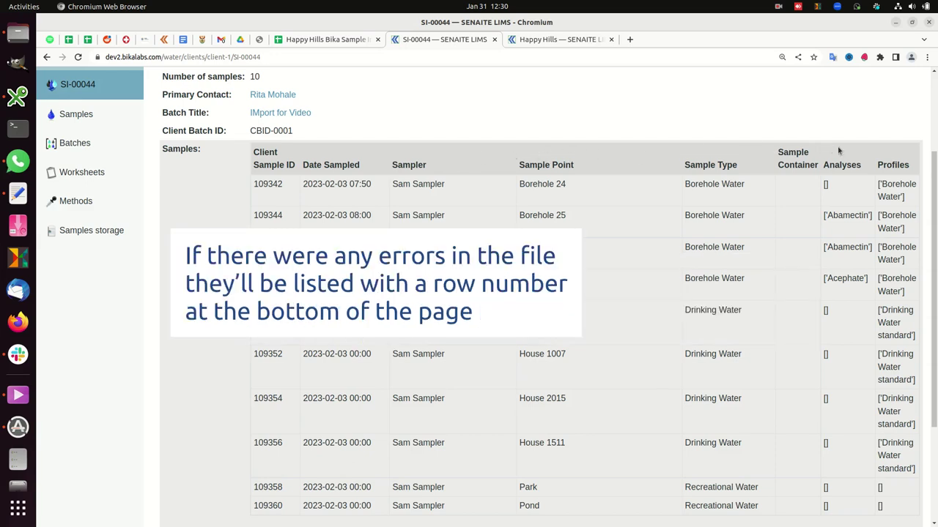
scroll(389, 372, "down", 4)
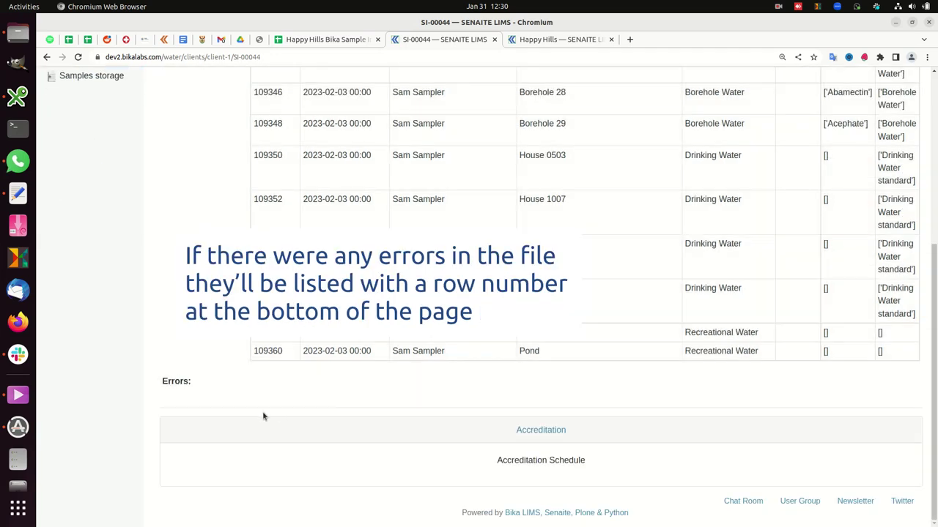
scroll(260, 416, "up", 5)
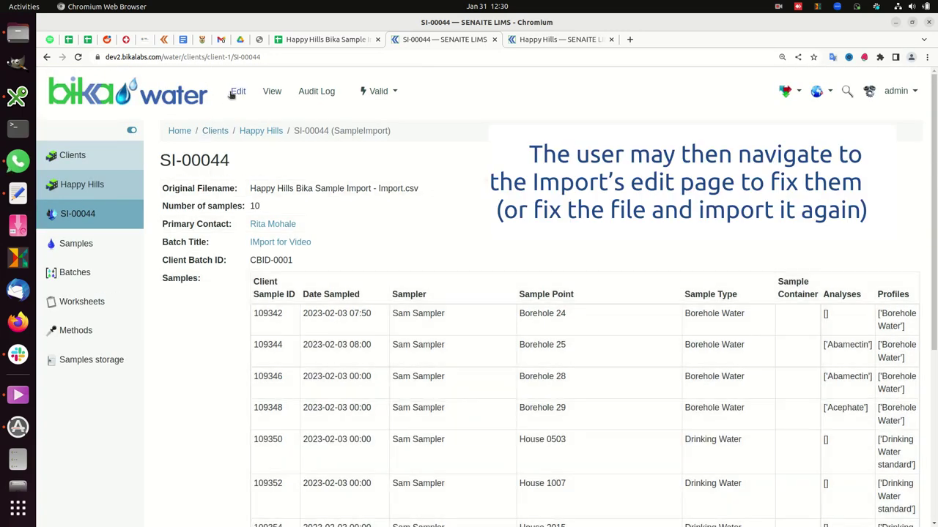
left_click(239, 92)
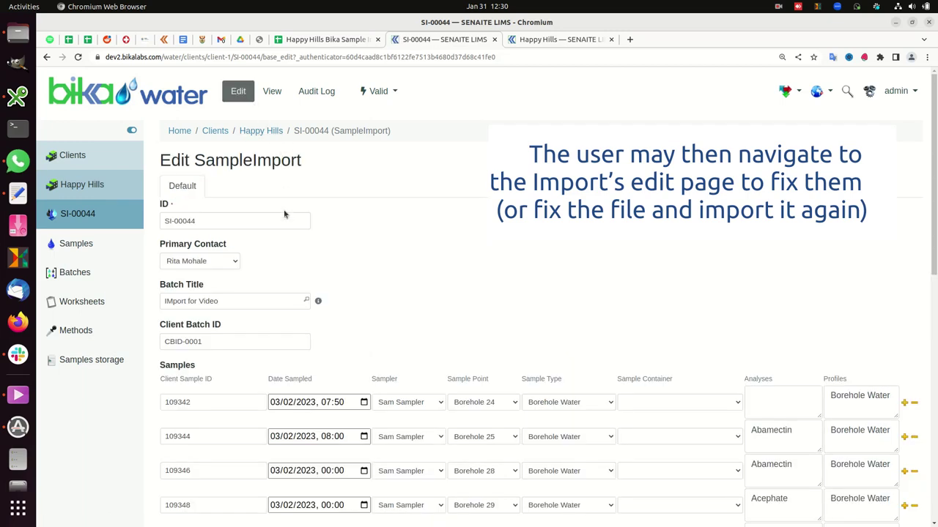
left_click(234, 262)
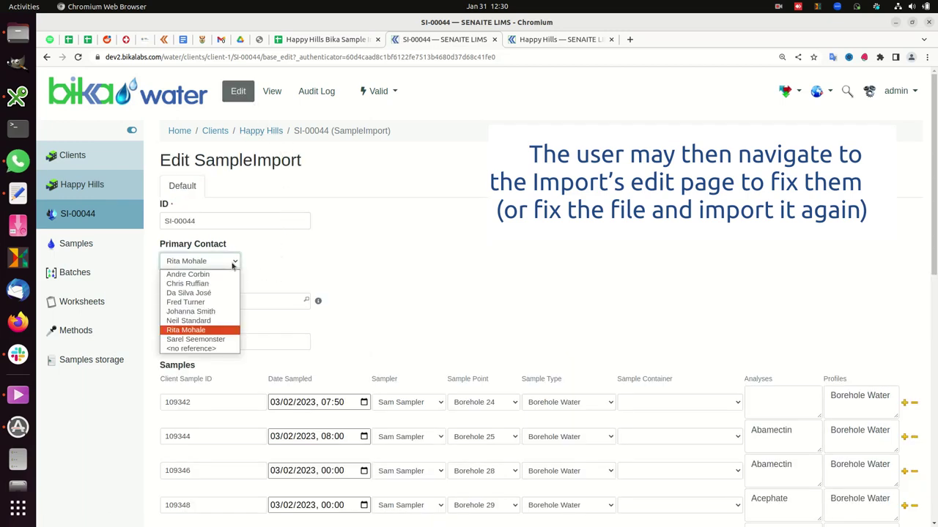
left_click(318, 256)
scroll(319, 257, "down", 3)
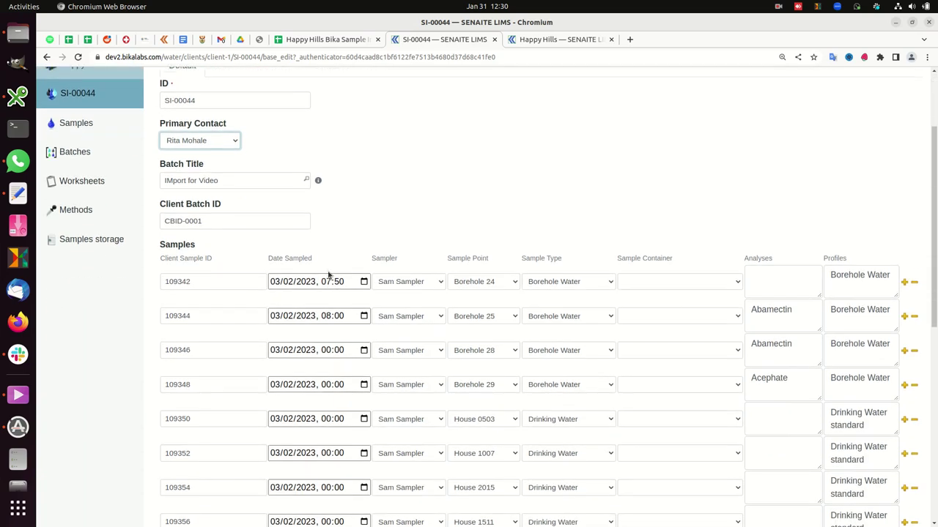
scroll(329, 274, "down", 3)
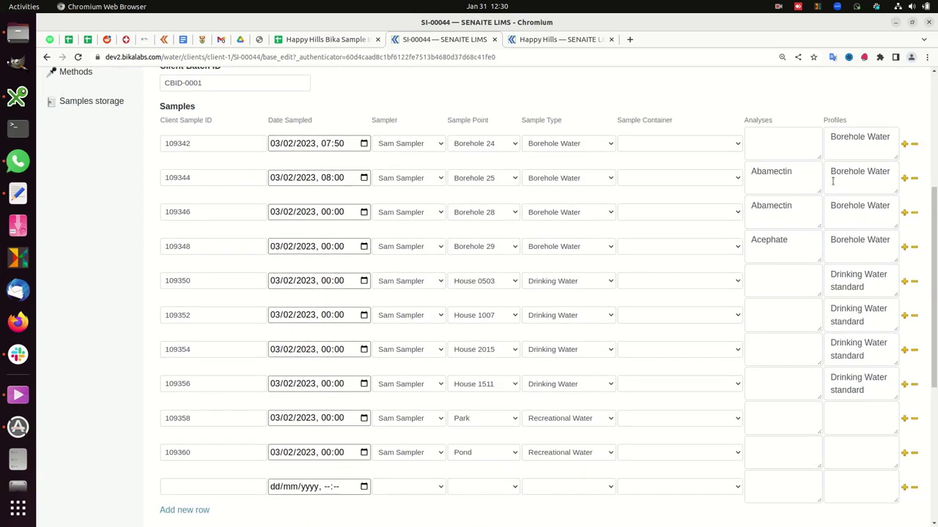
left_click(835, 181)
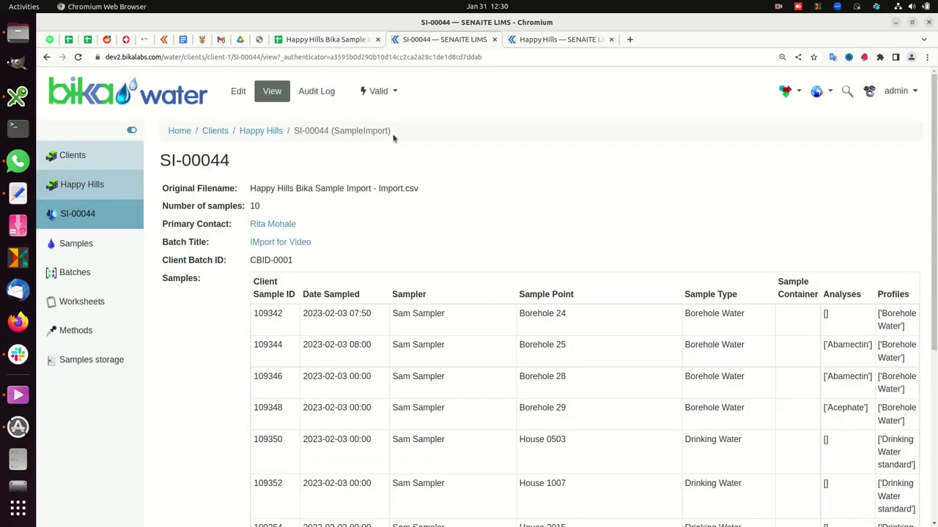
Step: Switch SI-00044 to Imported, then review the IMport for Video batch samples
left_click(394, 92)
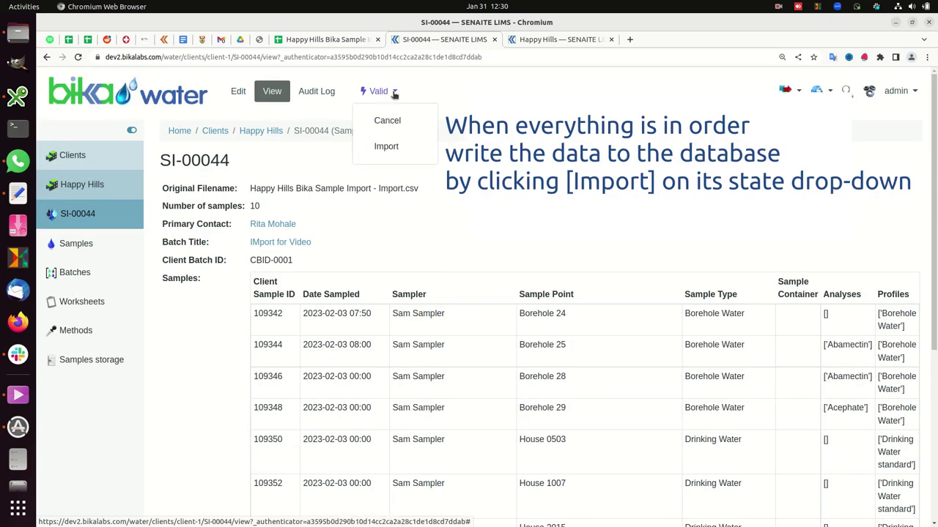
left_click(390, 145)
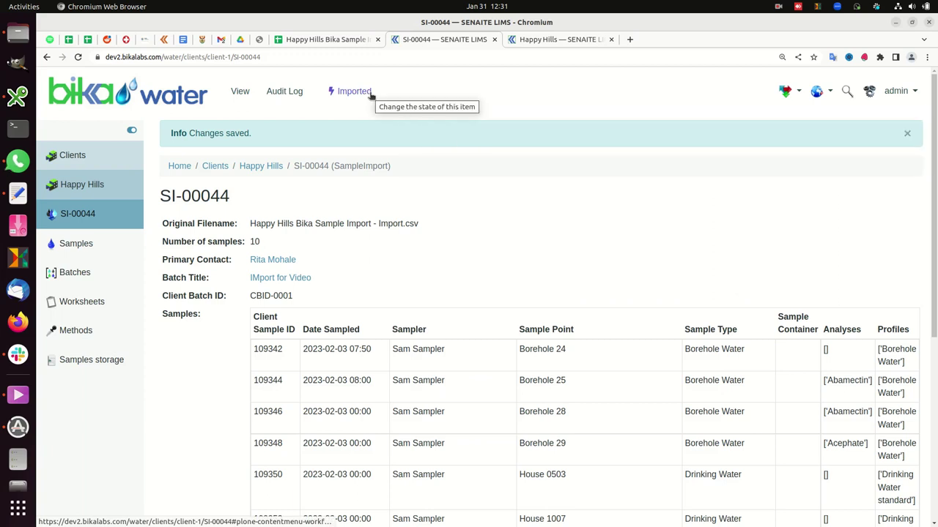
left_click(277, 280)
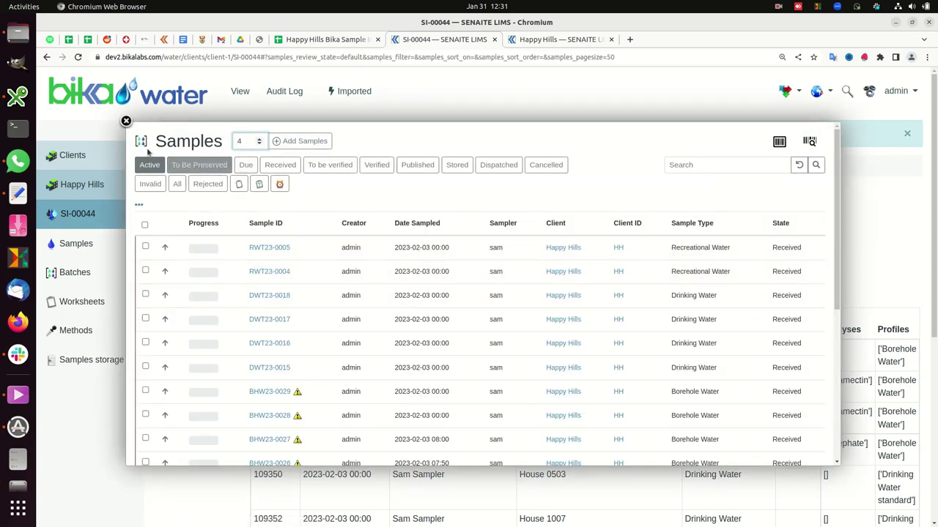
left_click(126, 121)
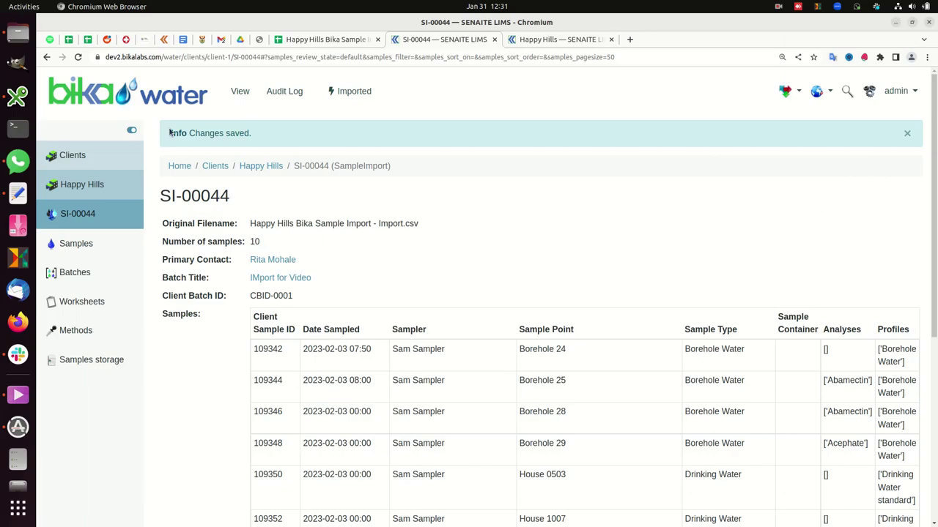